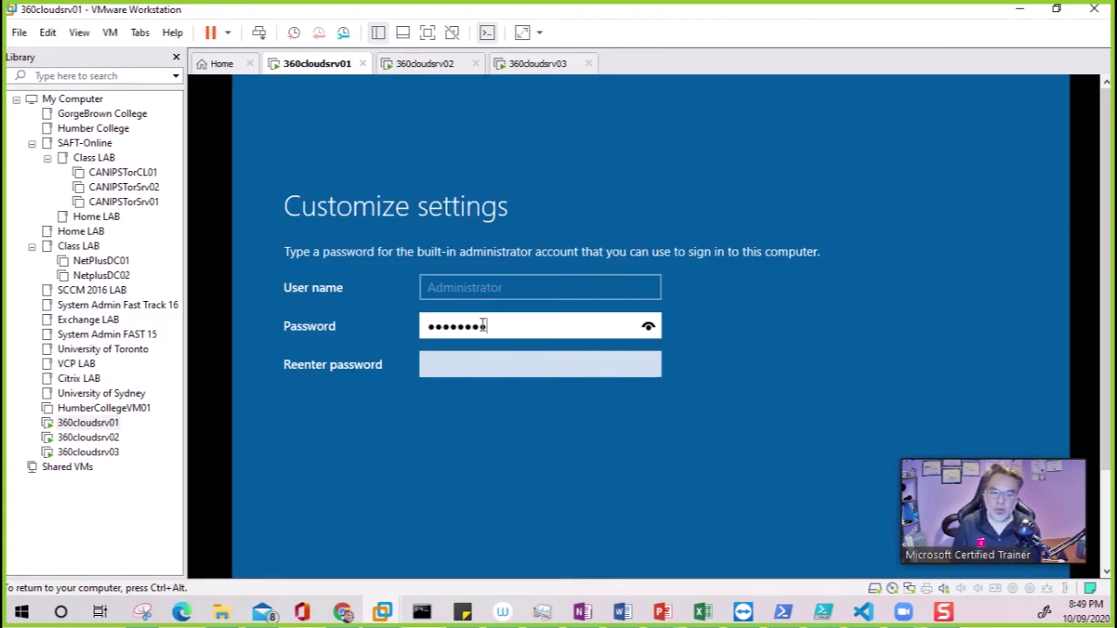
Confirm and submit the Administrator password on 360cloudsrv01
key("Tab")
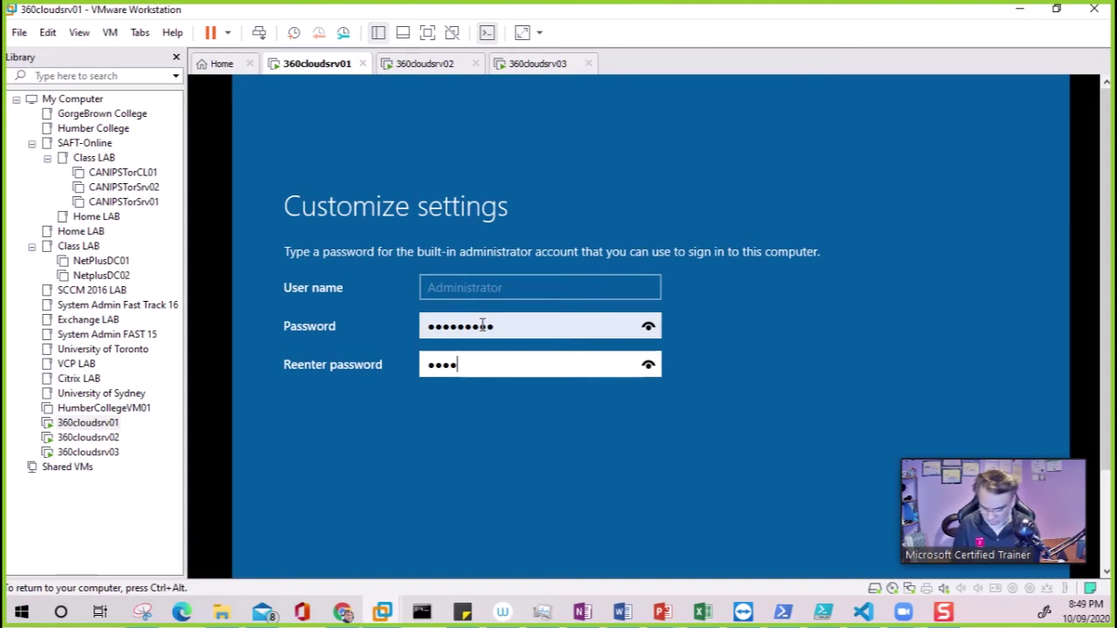
key("Return")
key("ctrl+alt")
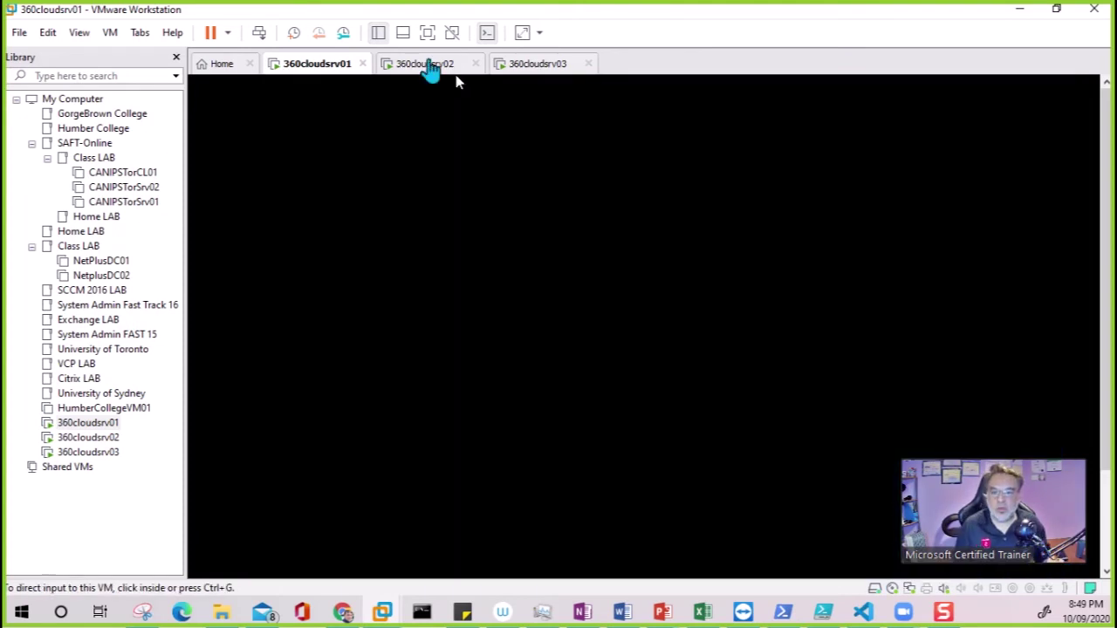
Enter and confirm the Administrator password on 360cloudsrv02
left_click(413, 62)
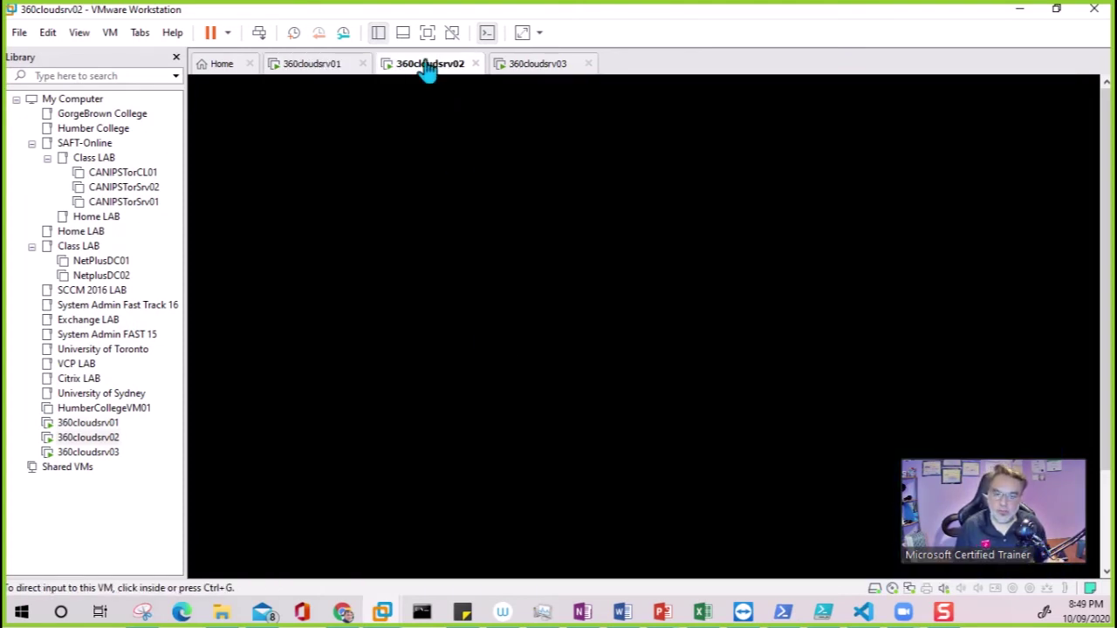
left_click(572, 281)
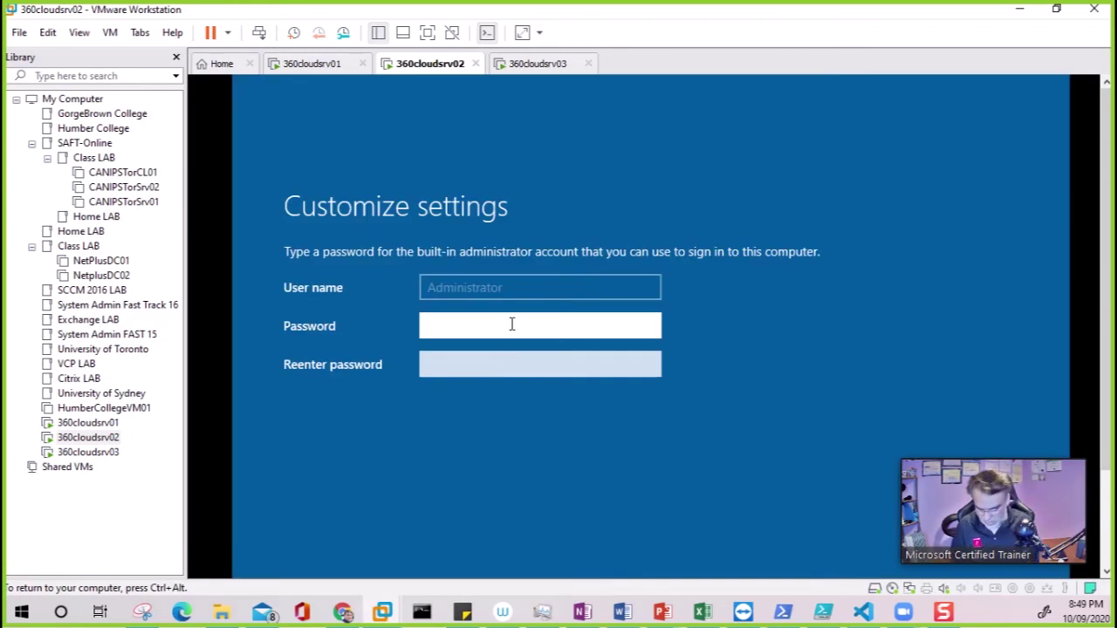
key("Tab")
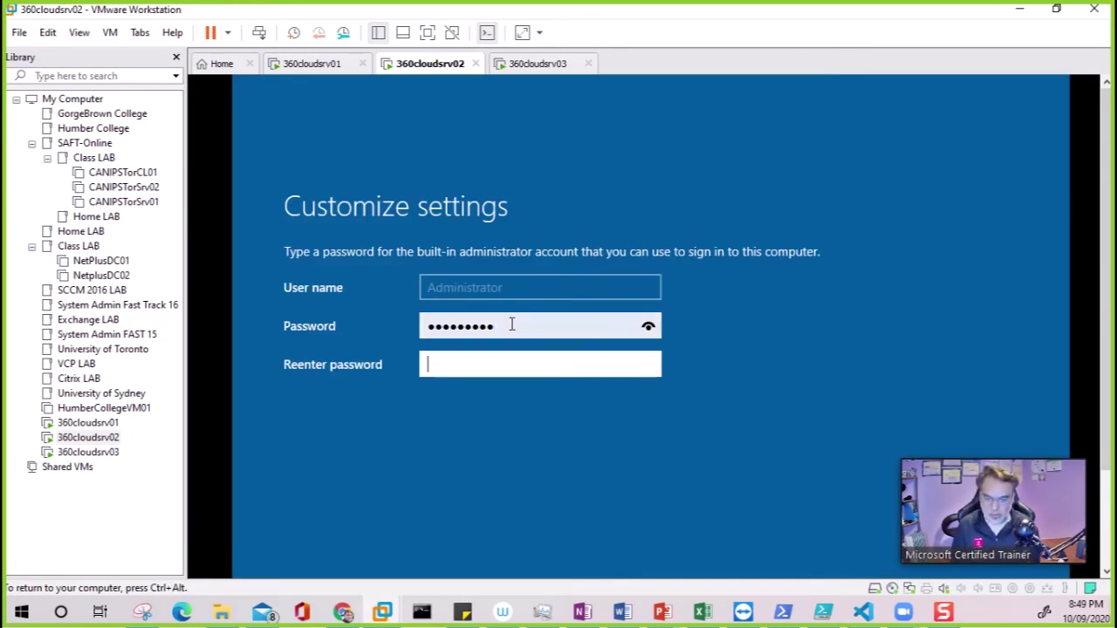
type("Pas")
key("Return")
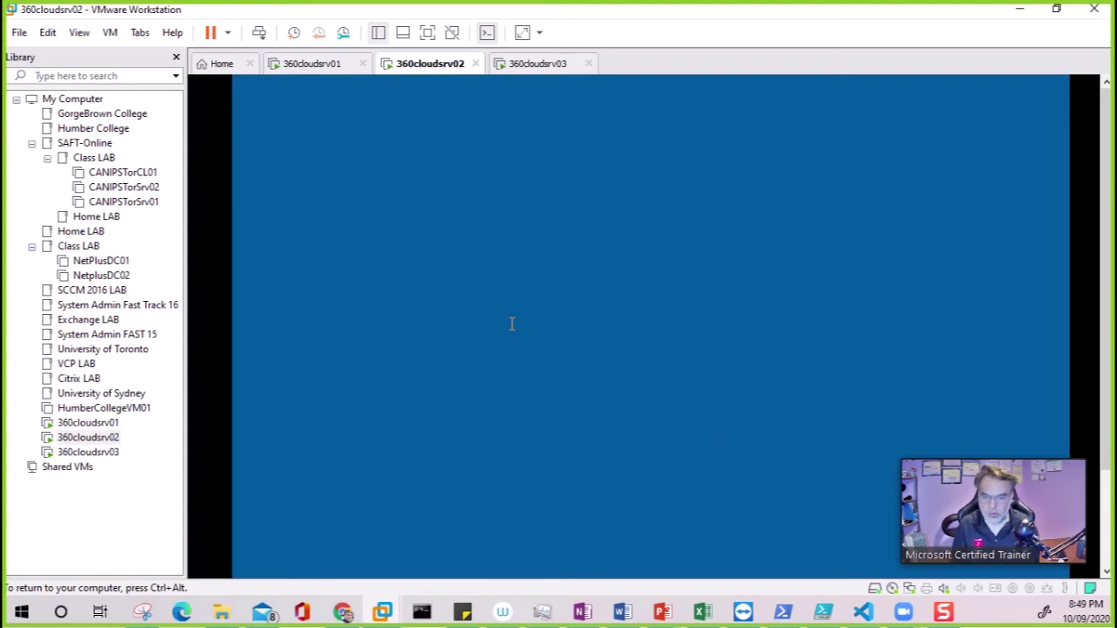
Enter and confirm the Administrator password on 360cloudsrv03
left_click(546, 66)
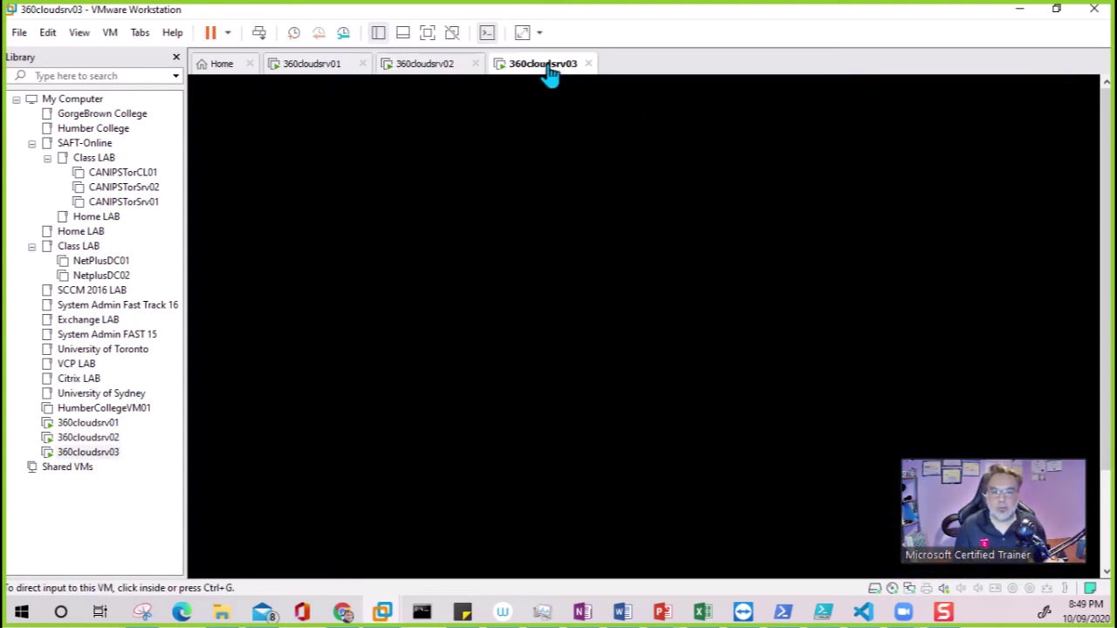
left_click(590, 305)
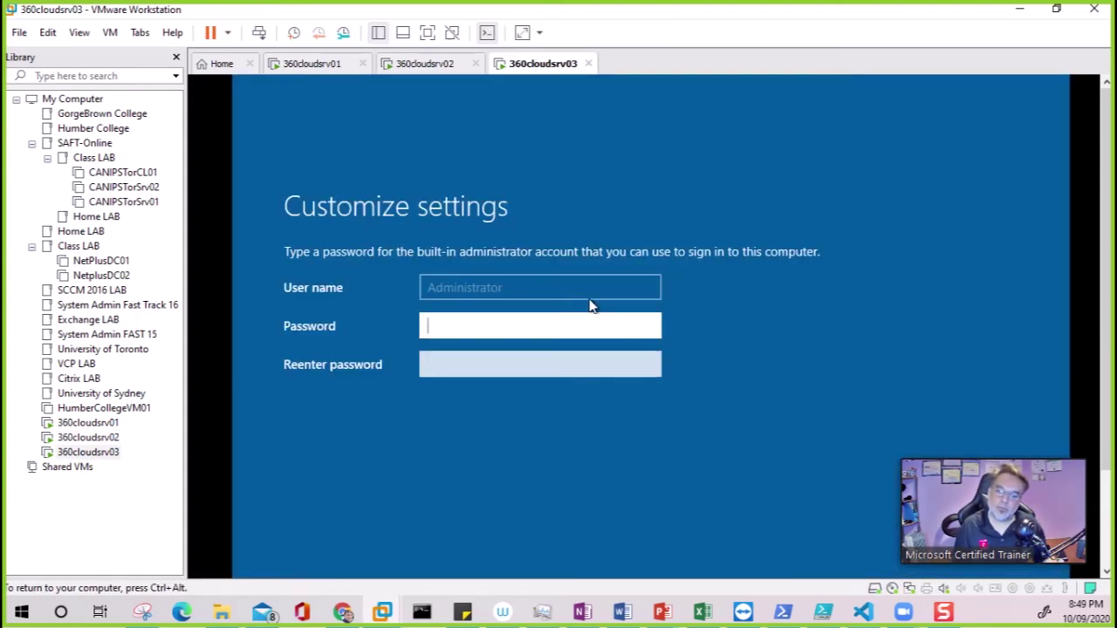
type("Pa")
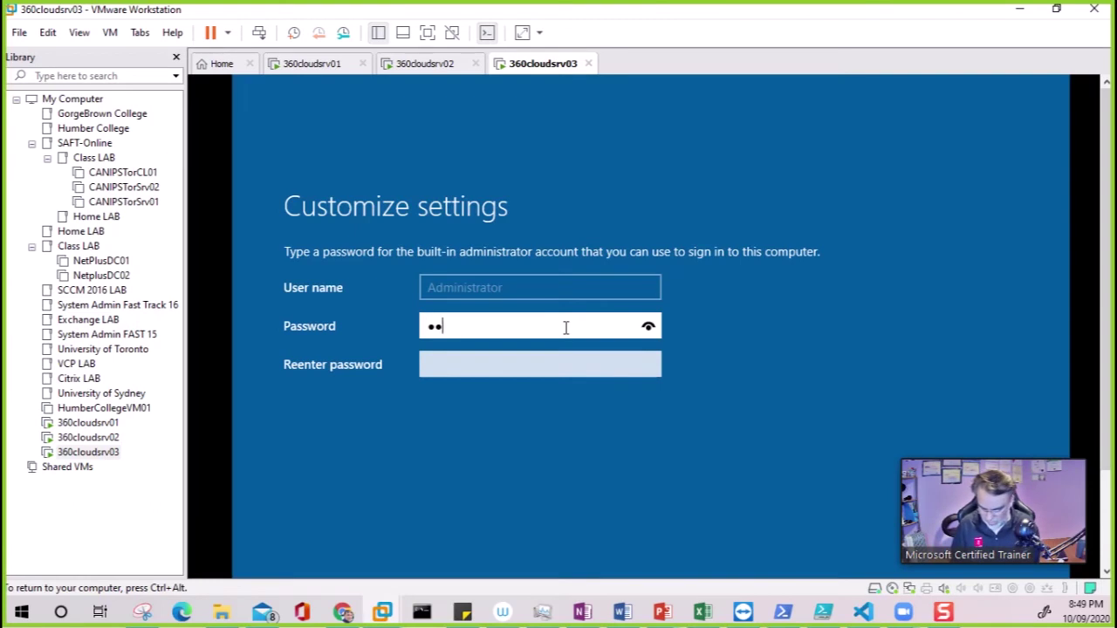
key("Tab")
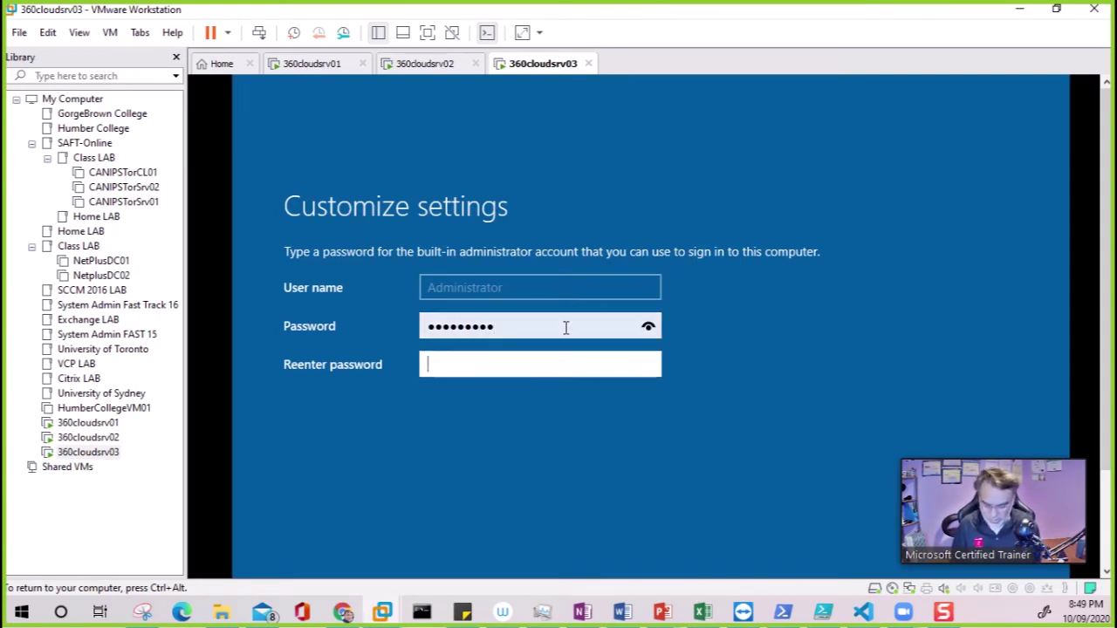
key("Return")
key("ctrl+alt")
Check the status of all three VMs, ending back on 360cloudsrv01
left_click(320, 68)
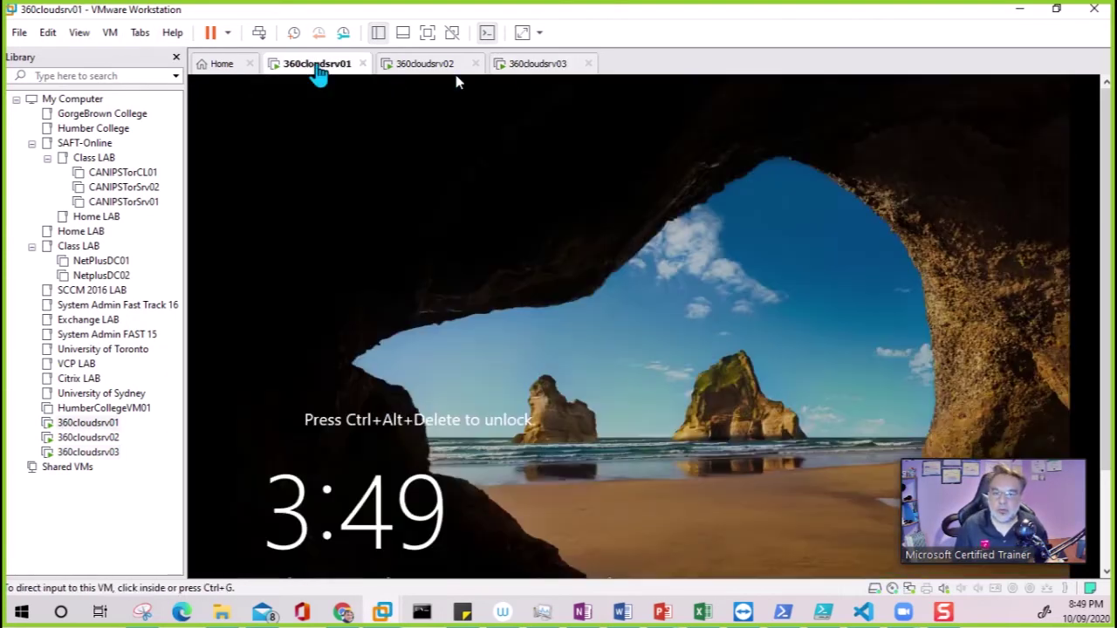
left_click(614, 329)
key("ctrl+alt")
left_click(423, 67)
left_click(533, 65)
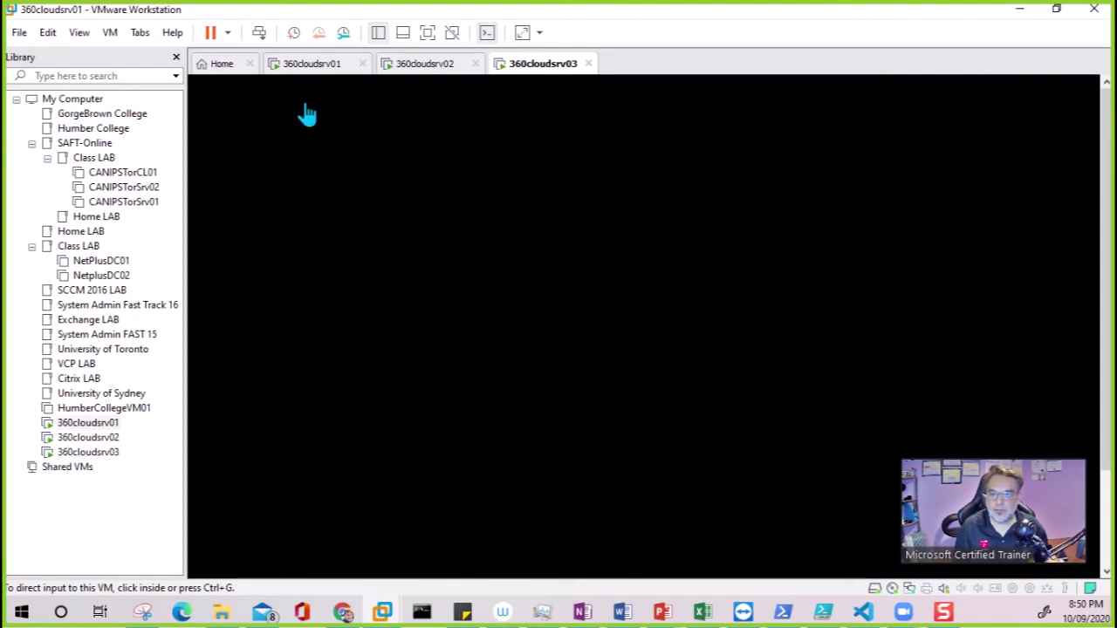
left_click(312, 63)
Send Ctrl+Alt+Del to 360cloudsrv01 and sign in as Administrator
left_click(259, 32)
left_click(688, 343)
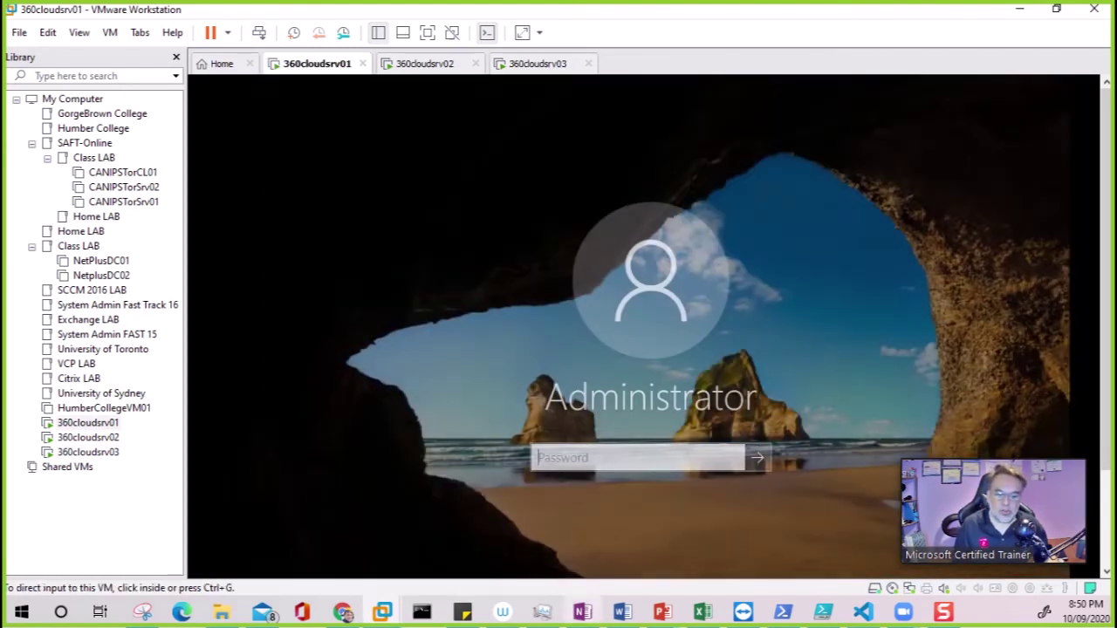
left_click(648, 565)
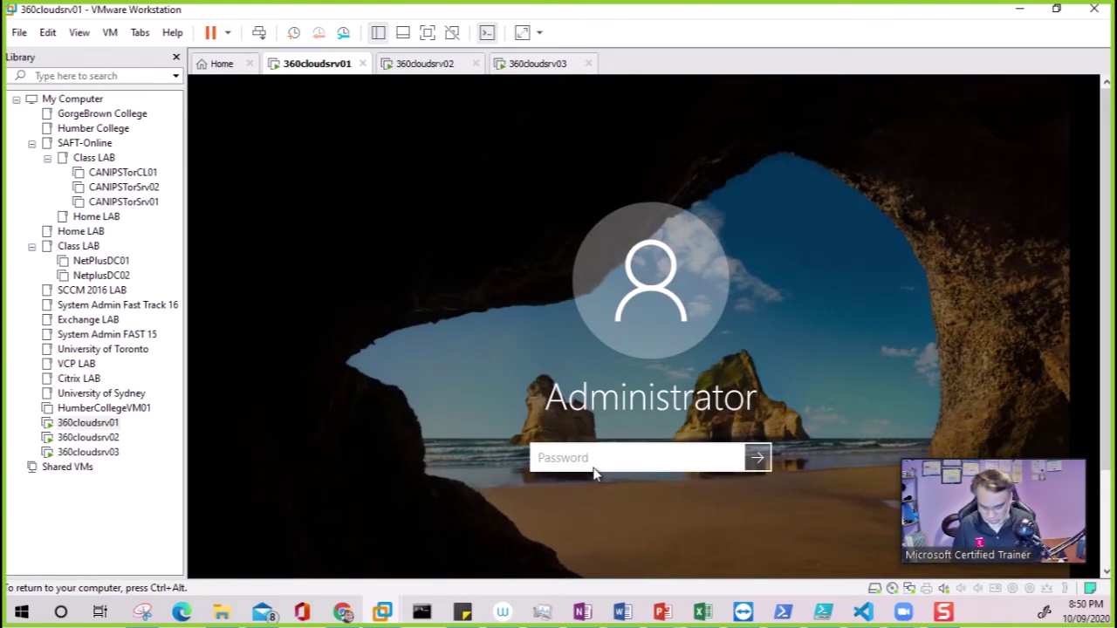
key("Return")
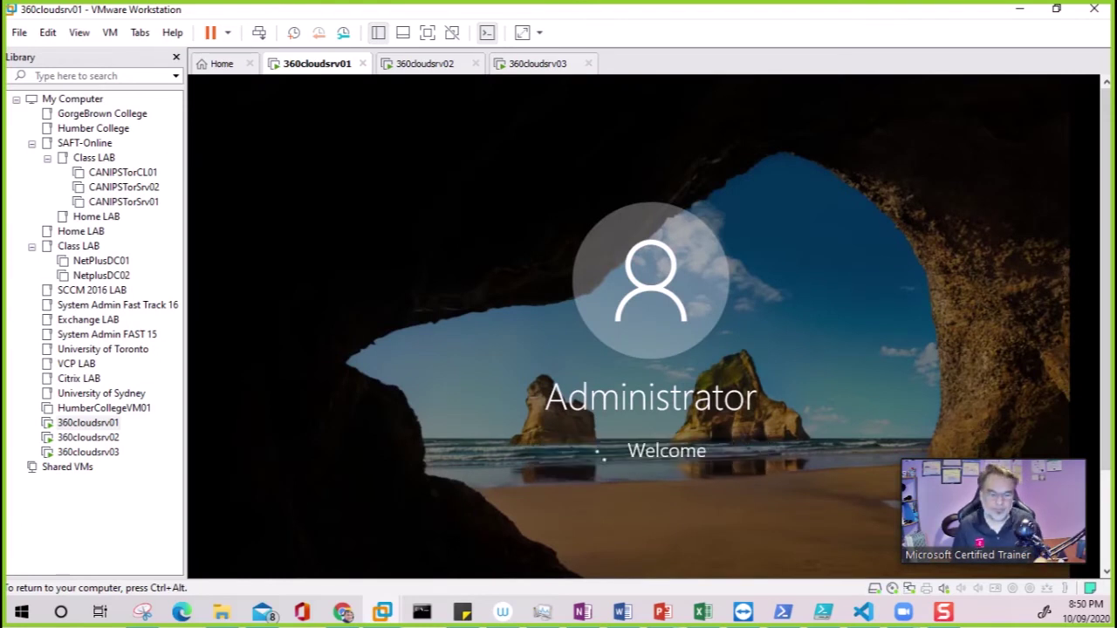
key("ctrl+alt")
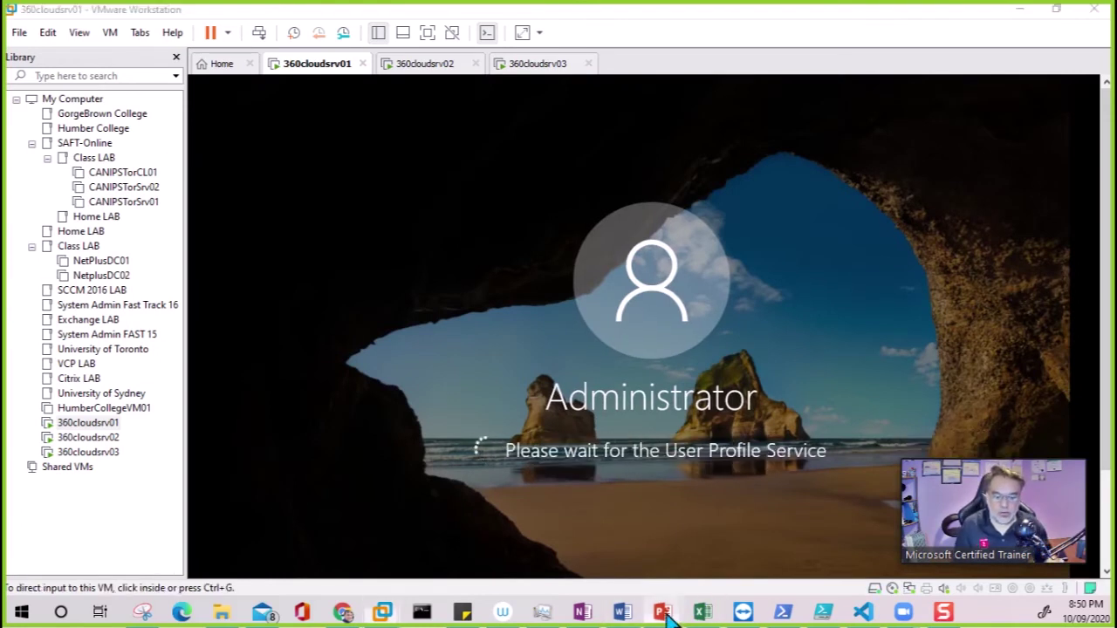
mouse_move(666, 615)
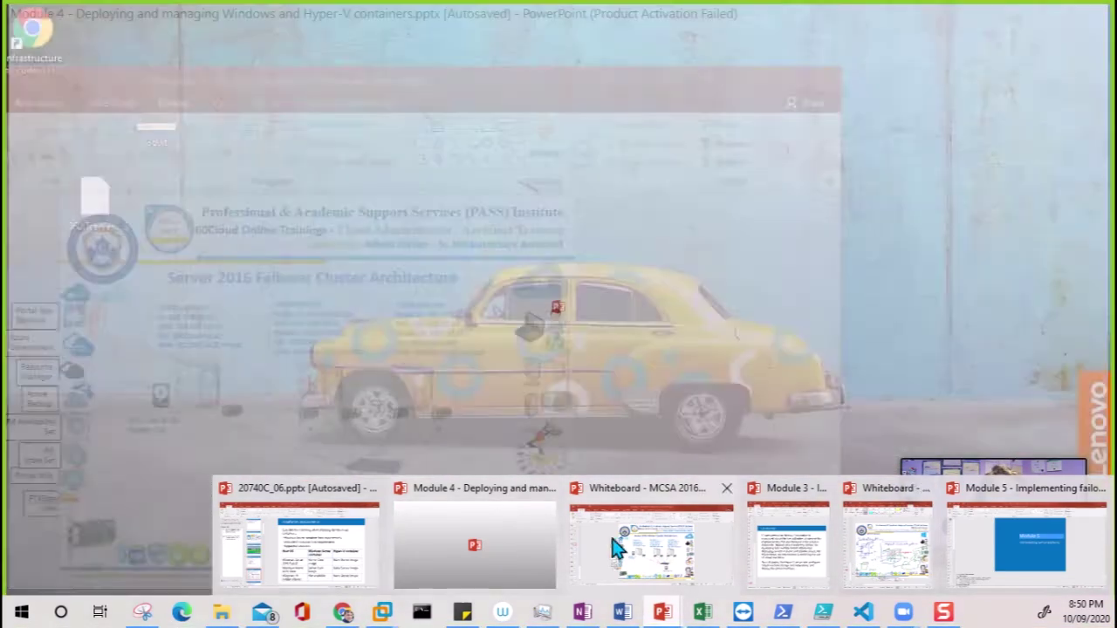
Check the 360CloudSrv01 details on the Failover Cluster Architecture slide, then return to the VMs
left_click(614, 548)
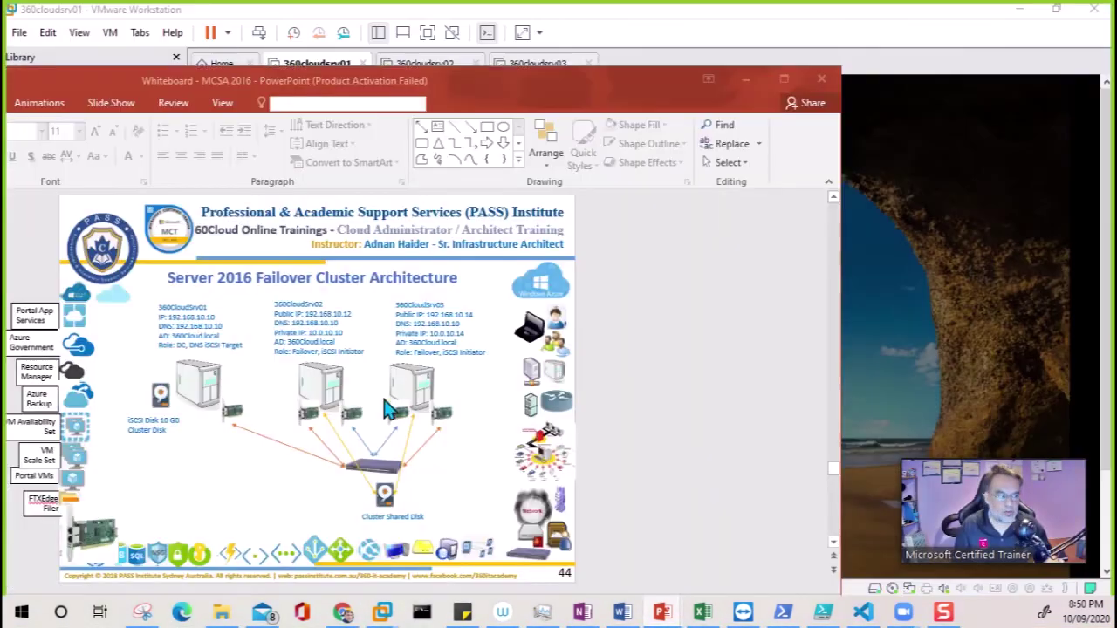
double_click(518, 77)
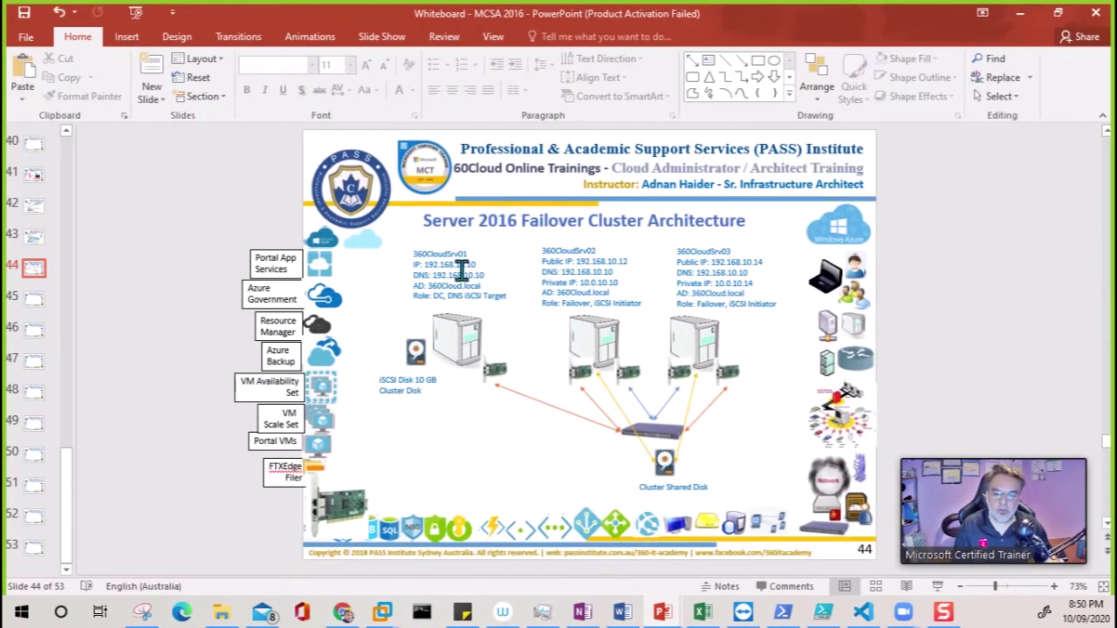
double_click(434, 256)
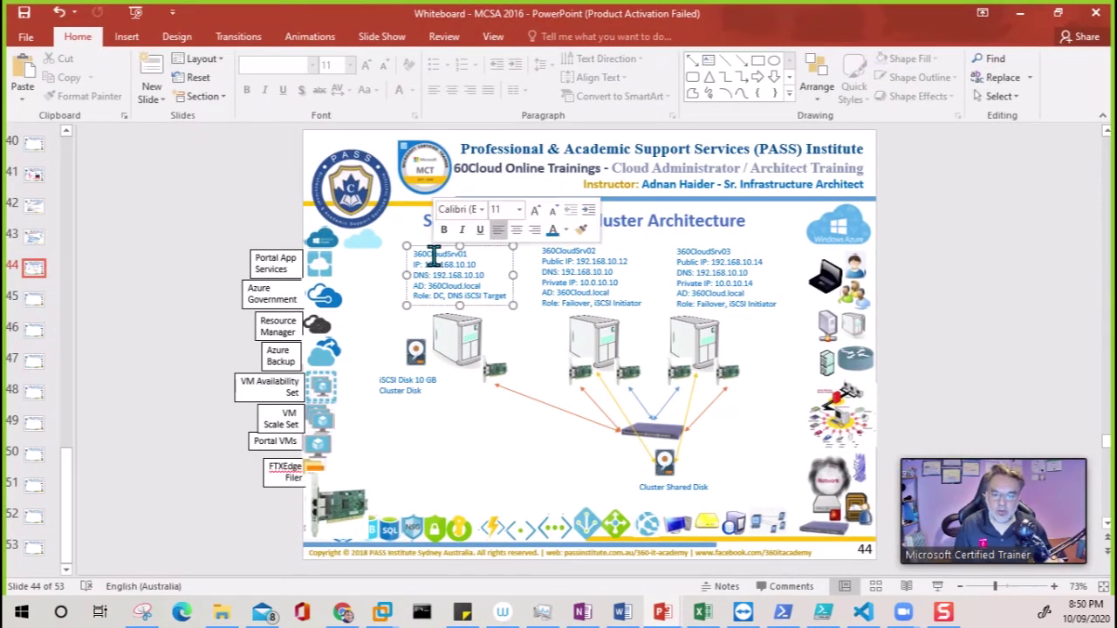
double_click(433, 255)
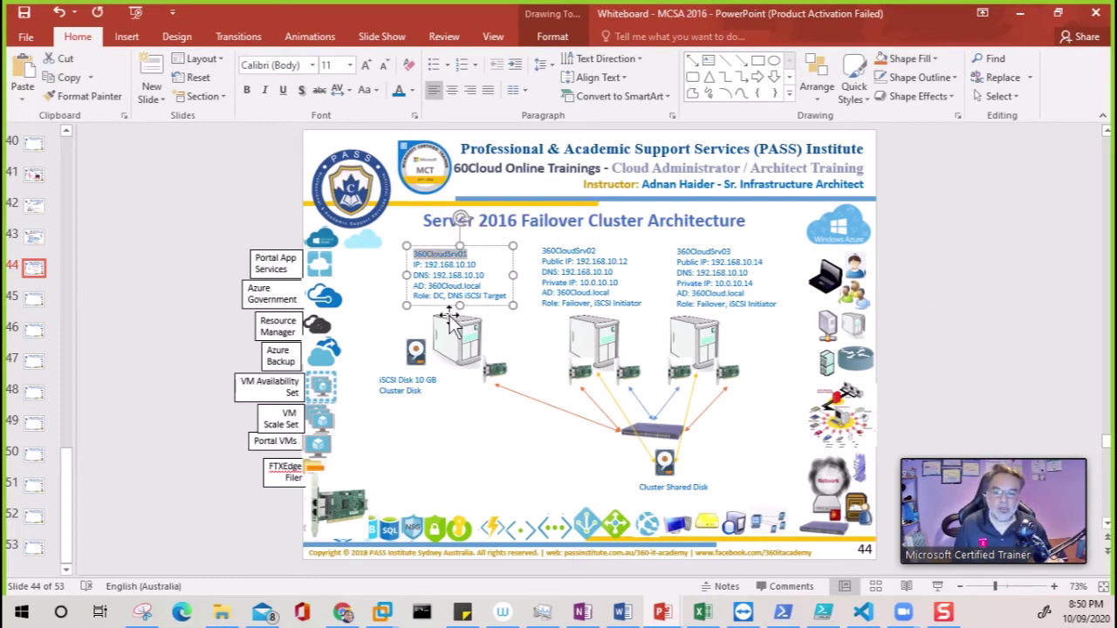
left_click(941, 279)
left_click(1018, 13)
left_click(506, 336)
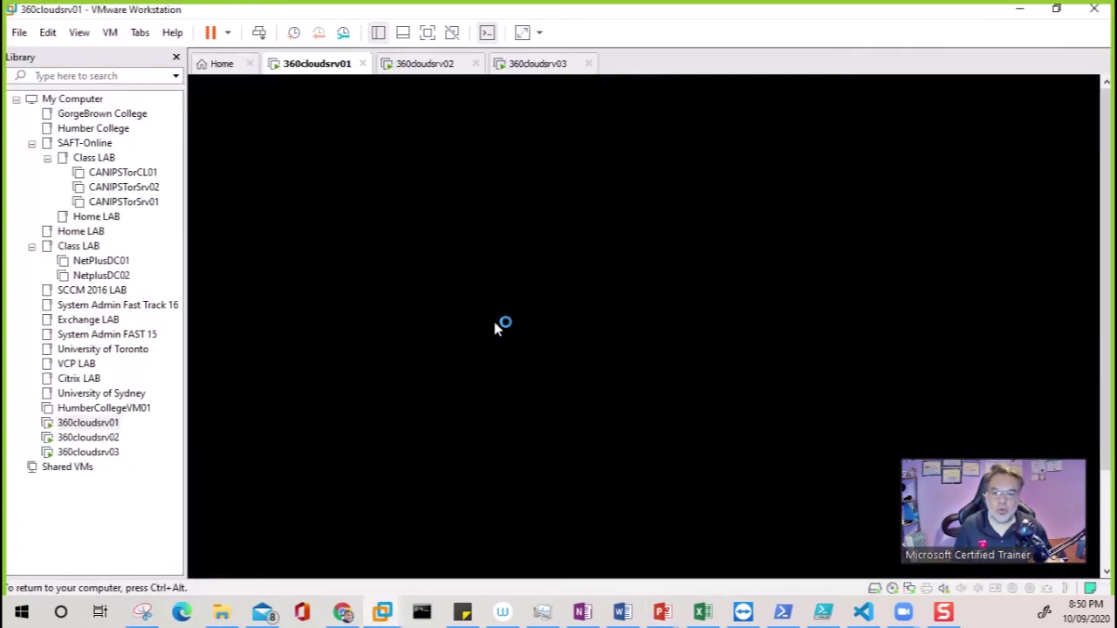
Check 360cloudsrv02 and 360cloudsrv03, then view 360cloudsrv01's loading desktop
left_click(422, 66)
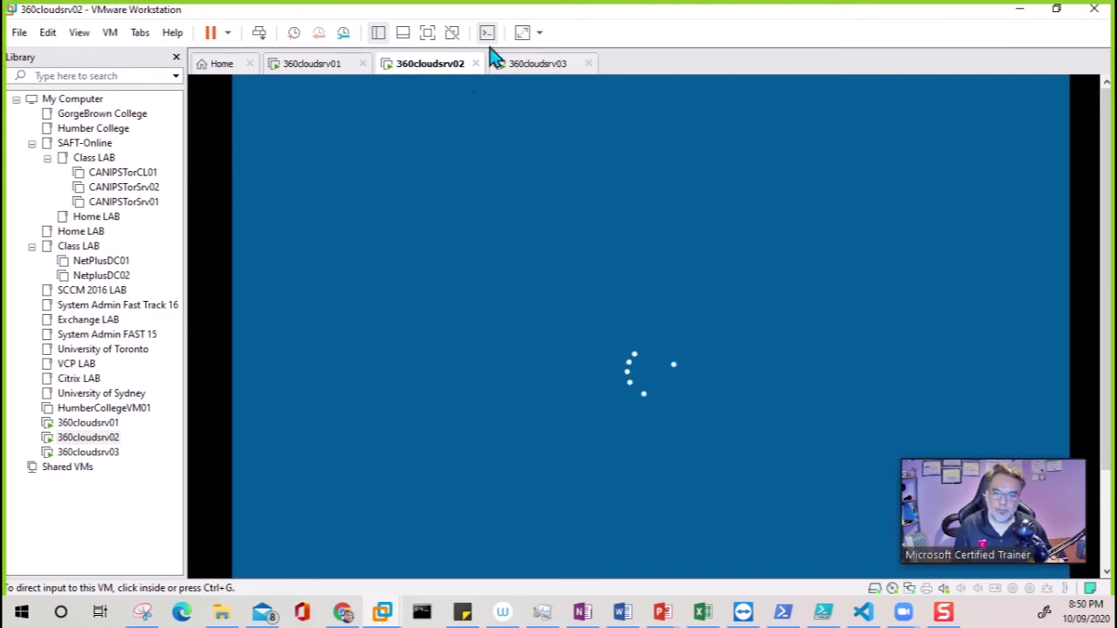
left_click(534, 70)
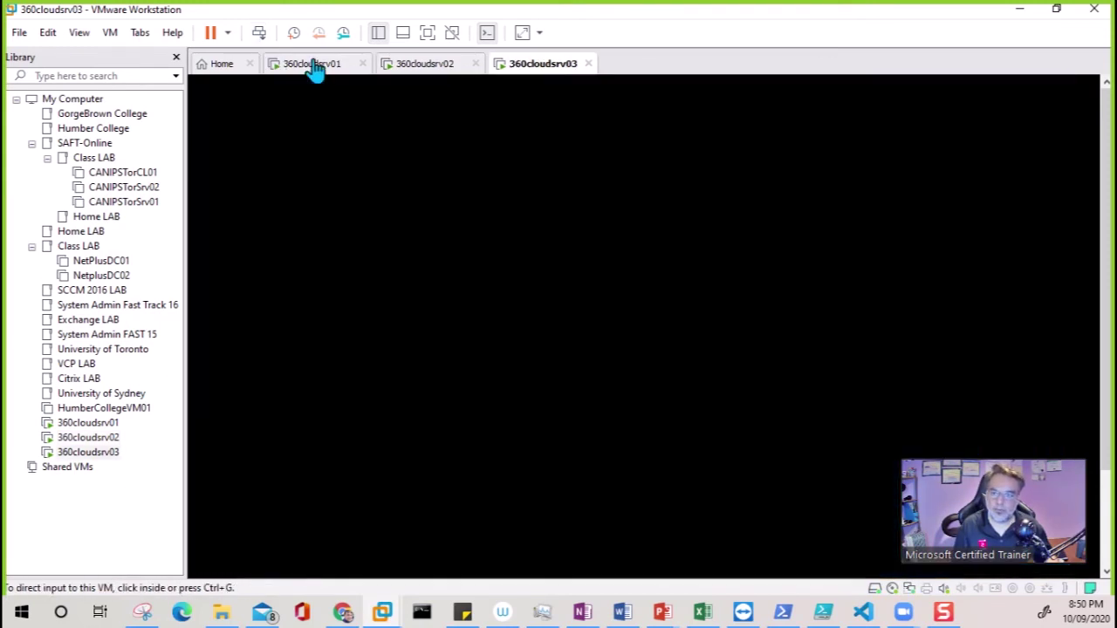
left_click(314, 70)
left_click(590, 297)
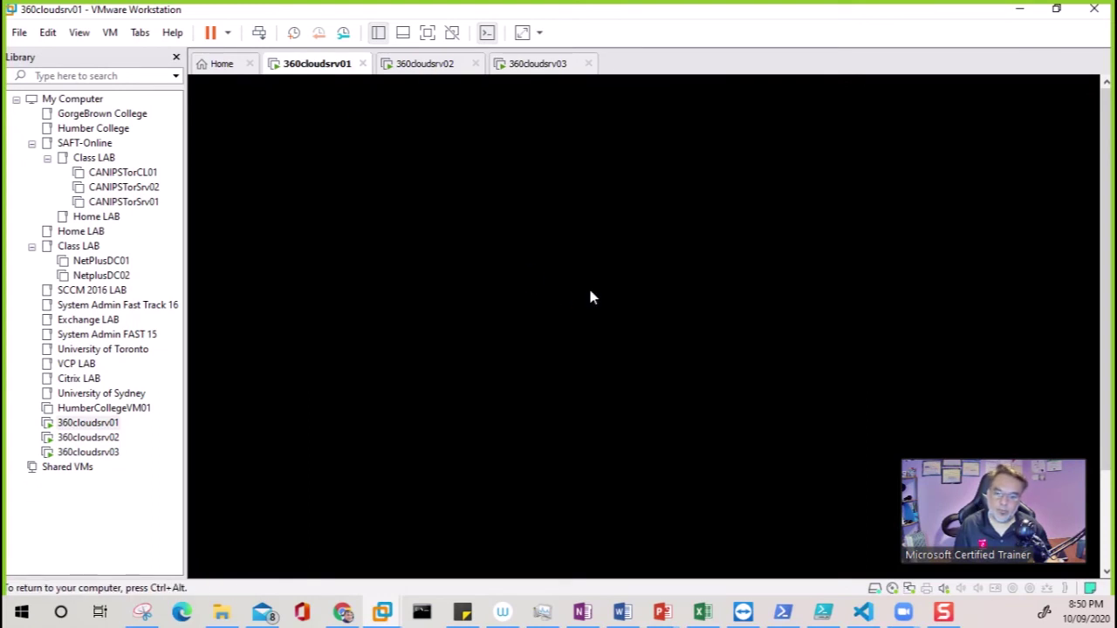
key("ctrl+alt")
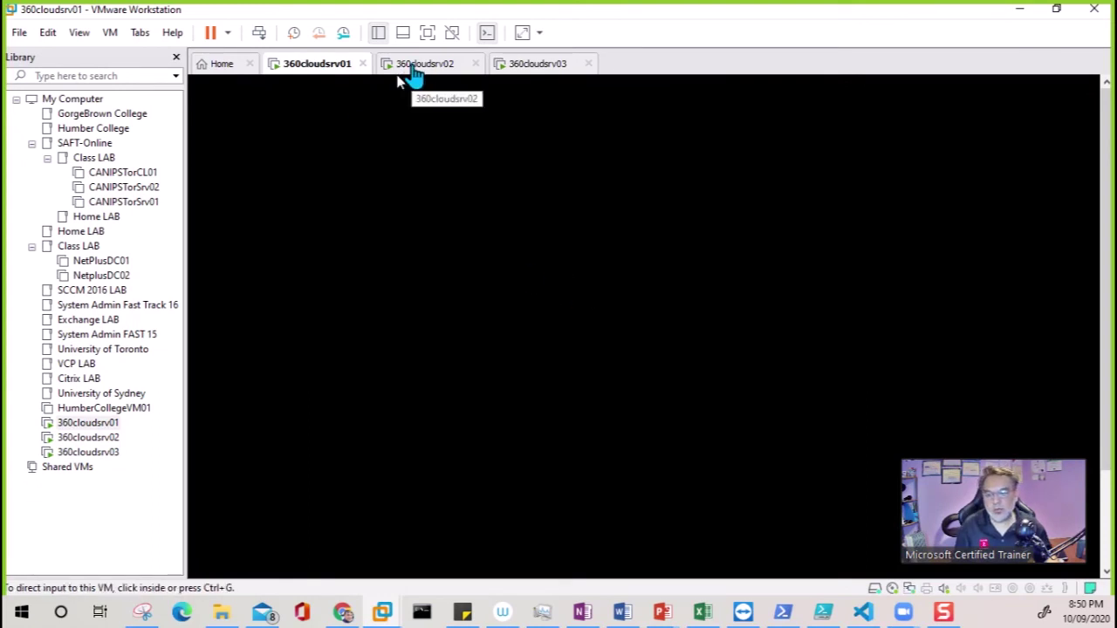
Sign in as Administrator on 360cloudsrv02 and 360cloudsrv03, then return to 360cloudsrv01
left_click(413, 75)
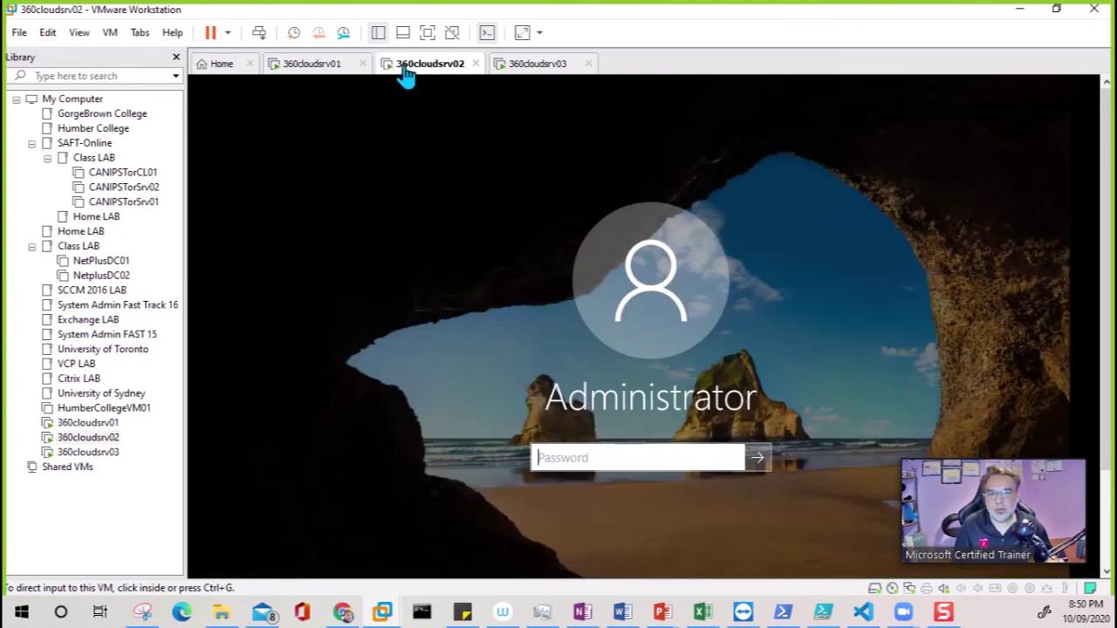
left_click(596, 465)
type("Pa")
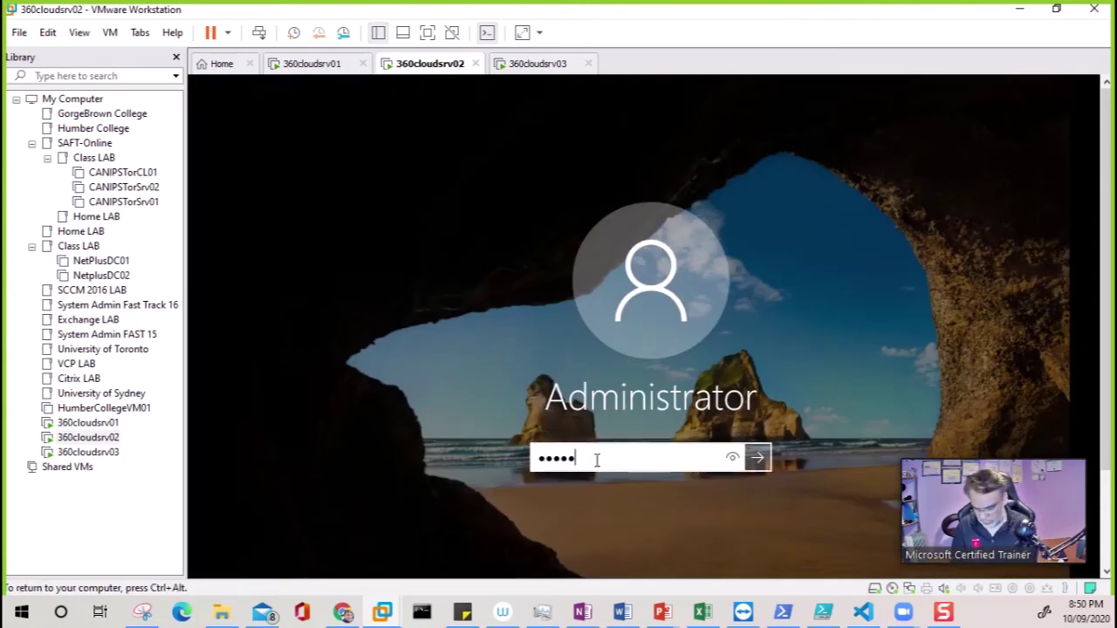
key("Return")
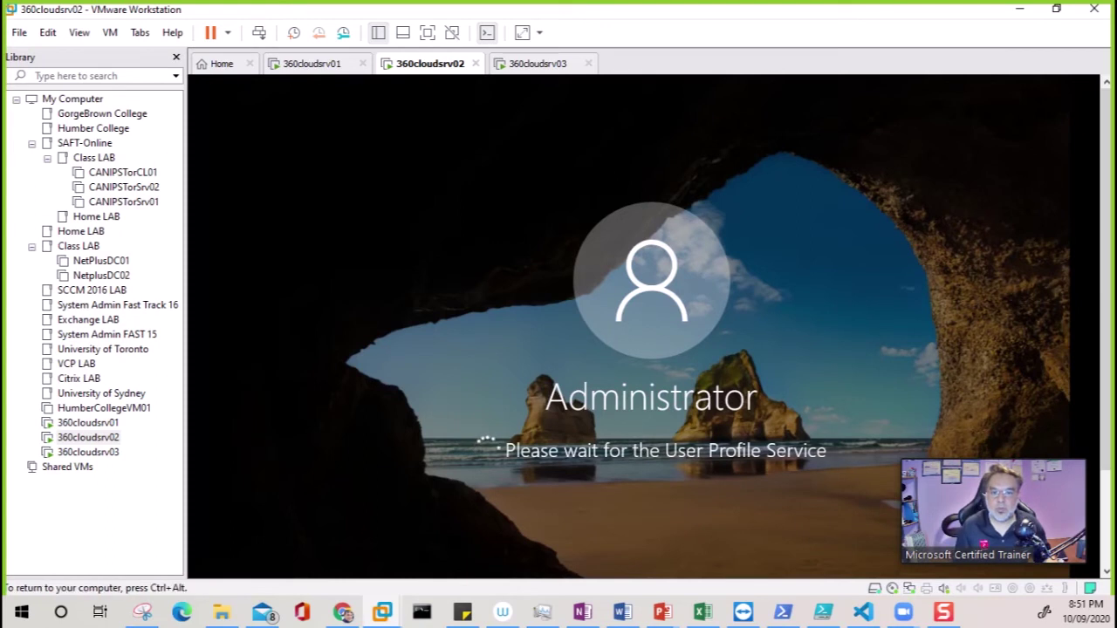
left_click(552, 70)
left_click(615, 460)
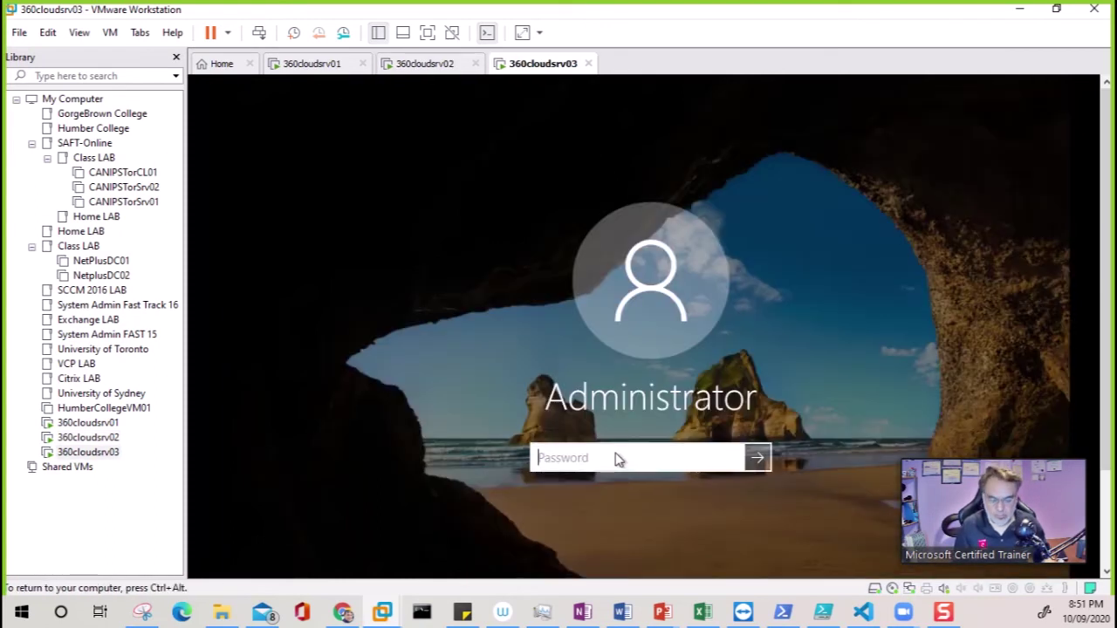
type("Pa$")
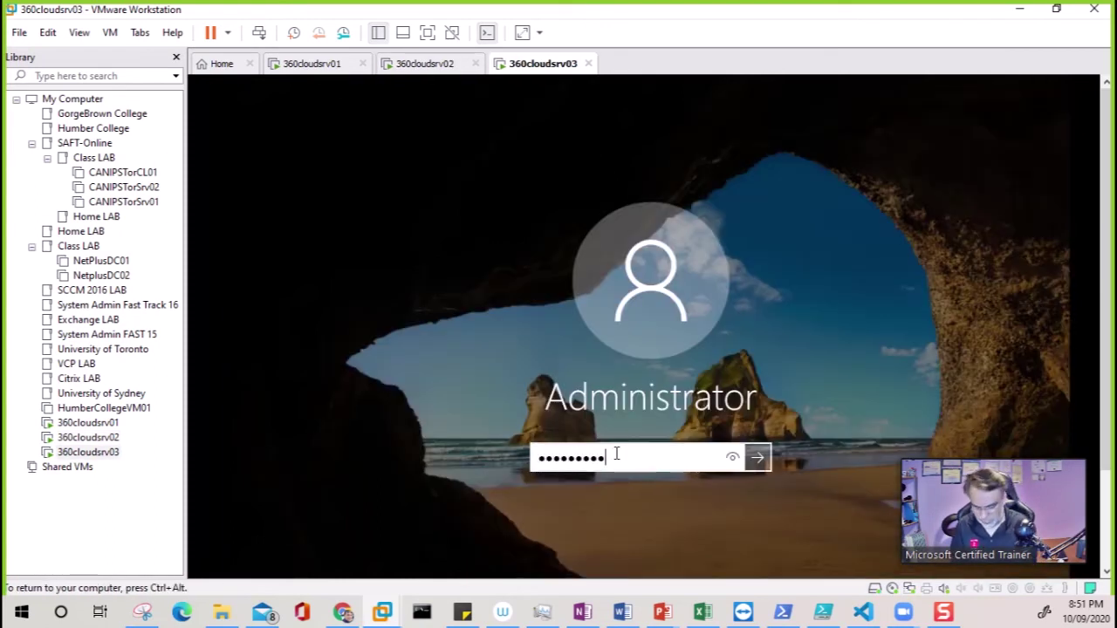
key("Return")
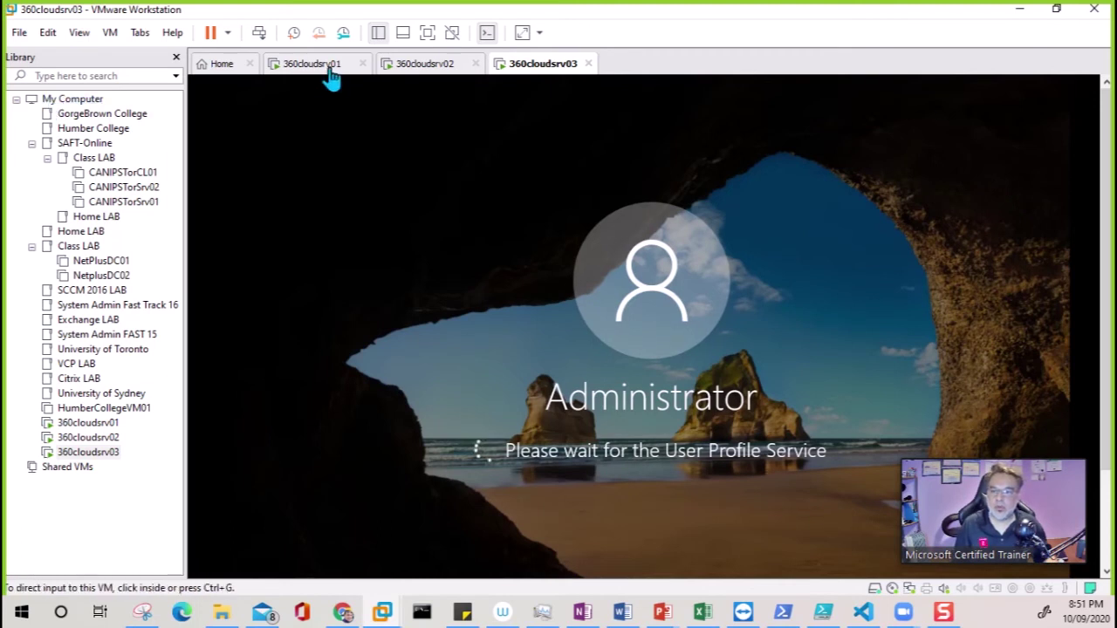
left_click(329, 68)
left_click(701, 367)
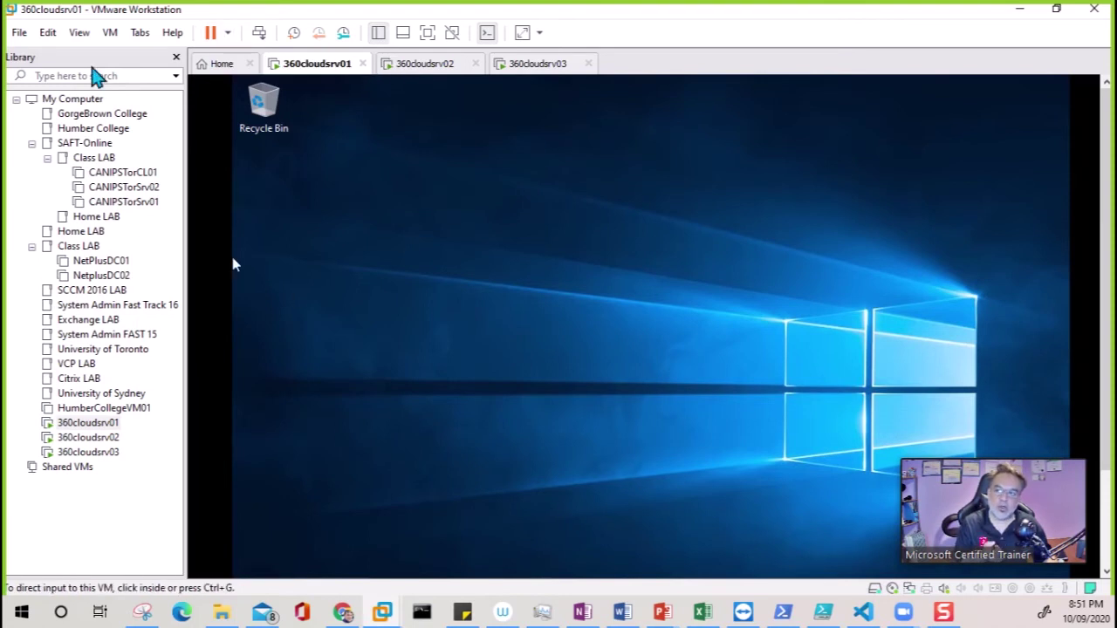
Start VMware Tools installation on 360cloudsrv01 and look over the other VM tabs
left_click(108, 34)
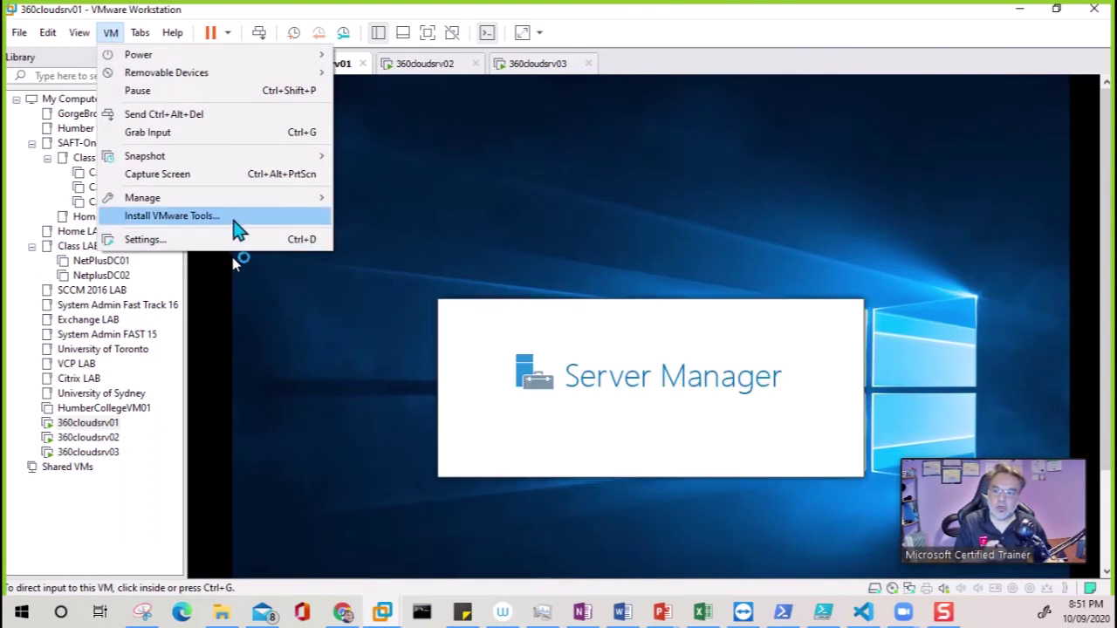
left_click(233, 219)
left_click(439, 68)
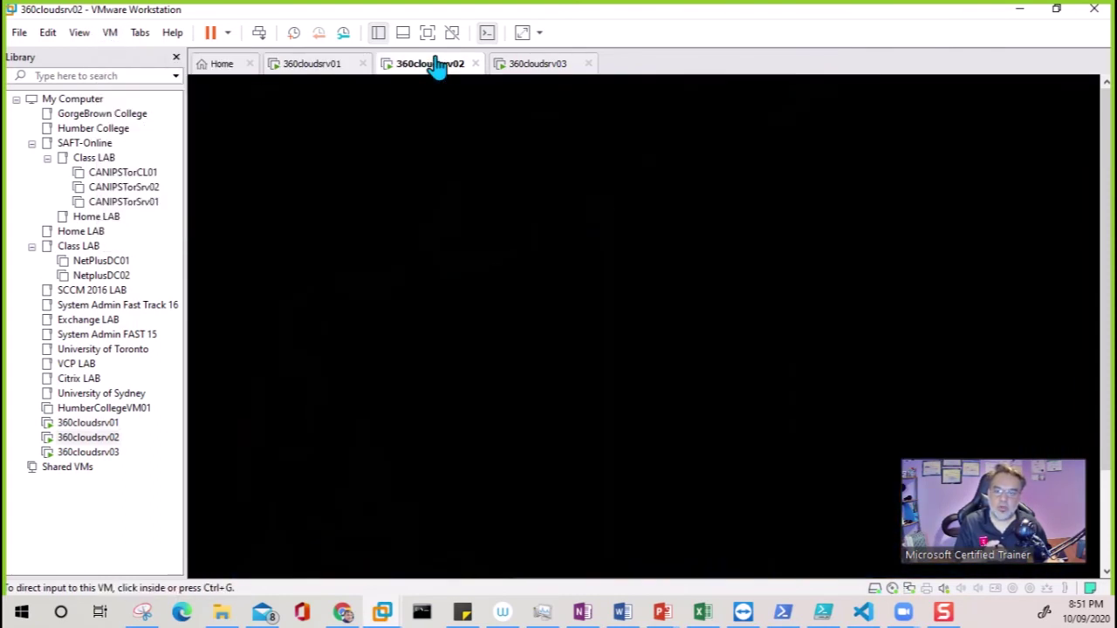
left_click(563, 69)
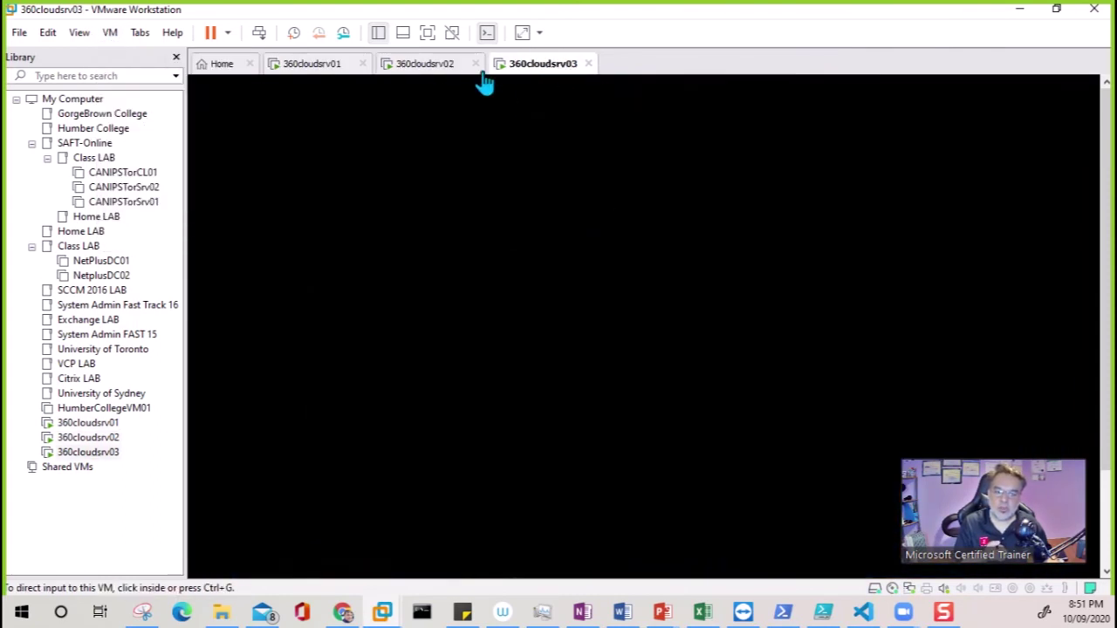
left_click(416, 74)
left_click(324, 77)
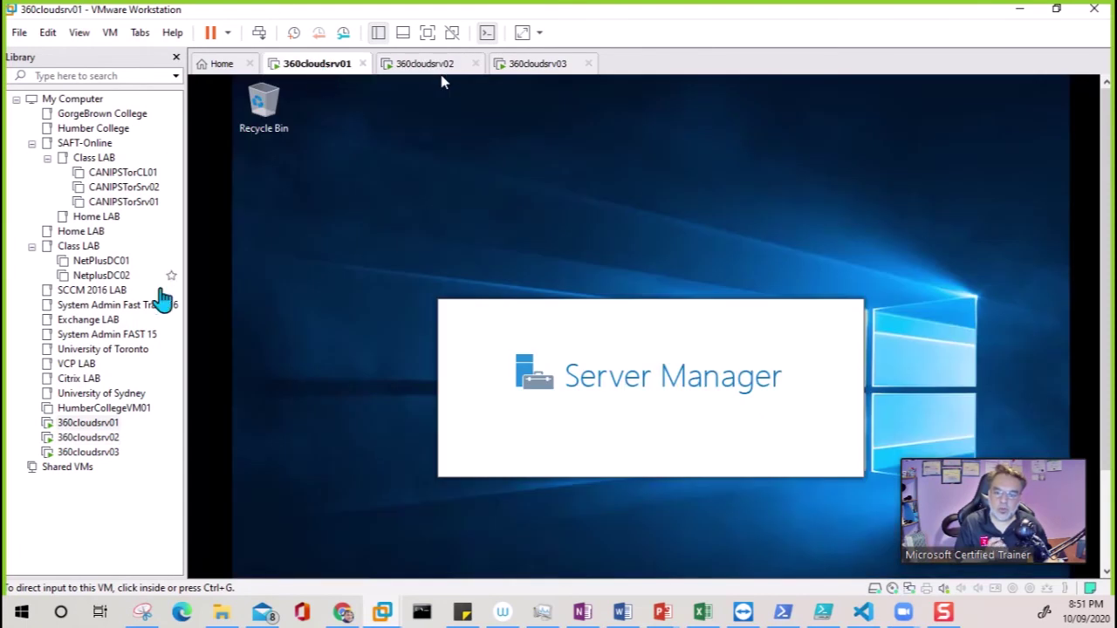
Narrow the Library pane to widen the guest view
mouse_move(184, 268)
left_mouse_down()
mouse_move(142, 270)
mouse_move(162, 270)
left_mouse_up()
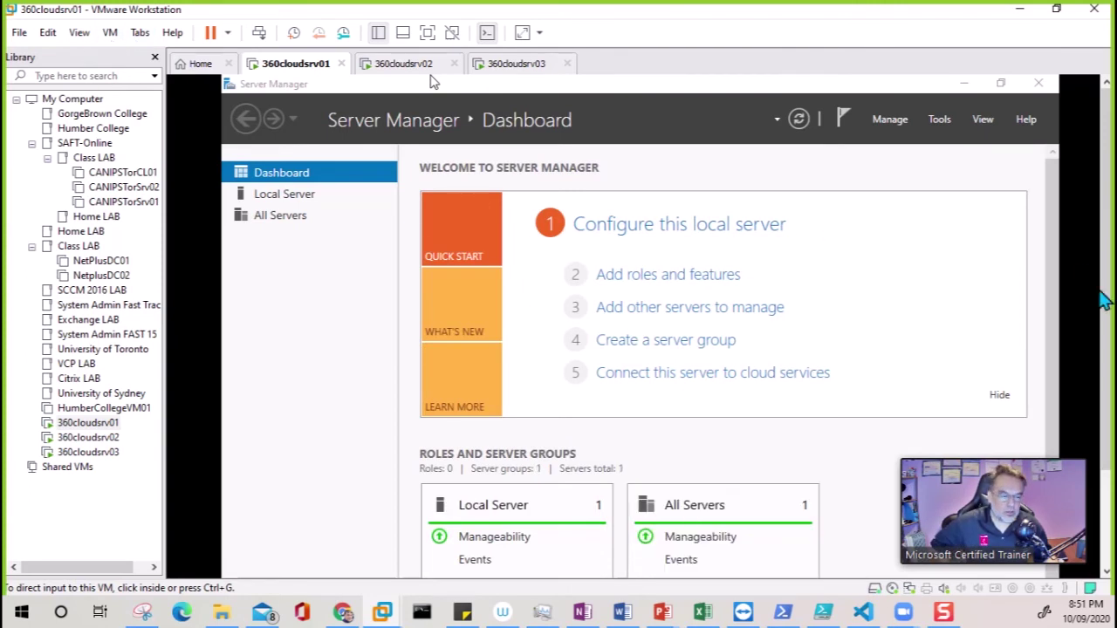
scroll(1104, 210, "down", 3)
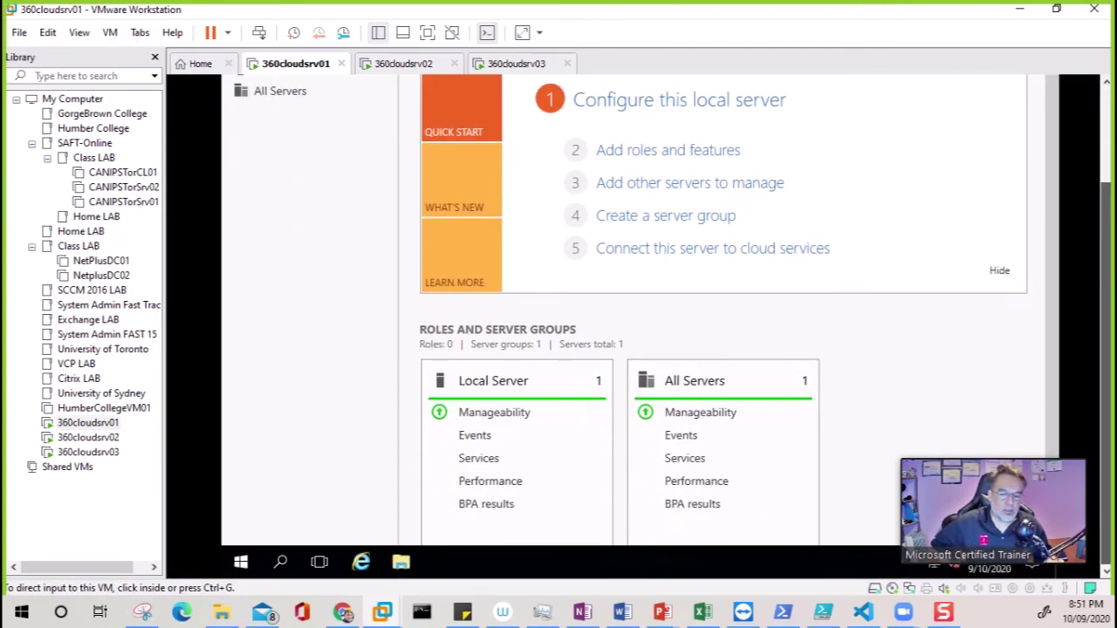
mouse_move(1105, 292)
left_mouse_down()
mouse_move(1098, 224)
mouse_move(1104, 295)
left_mouse_up()
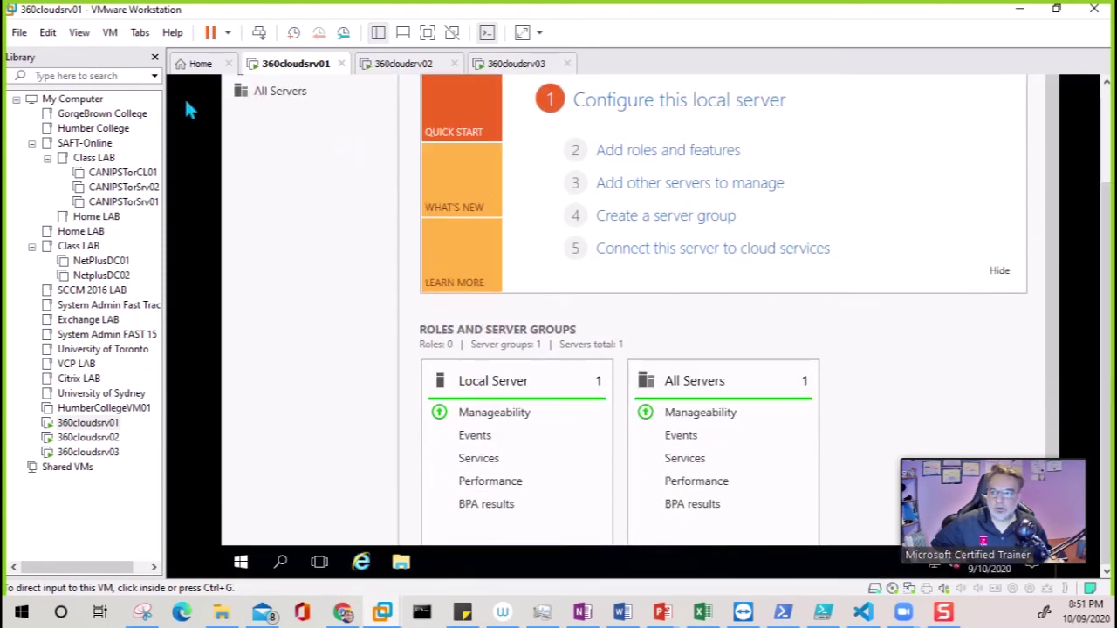
Choose VM > Install VMware Tools on 360cloudsrv01 again, then move to 360cloudsrv02
left_click(77, 33)
left_click(110, 32)
left_click(110, 33)
left_click(172, 215)
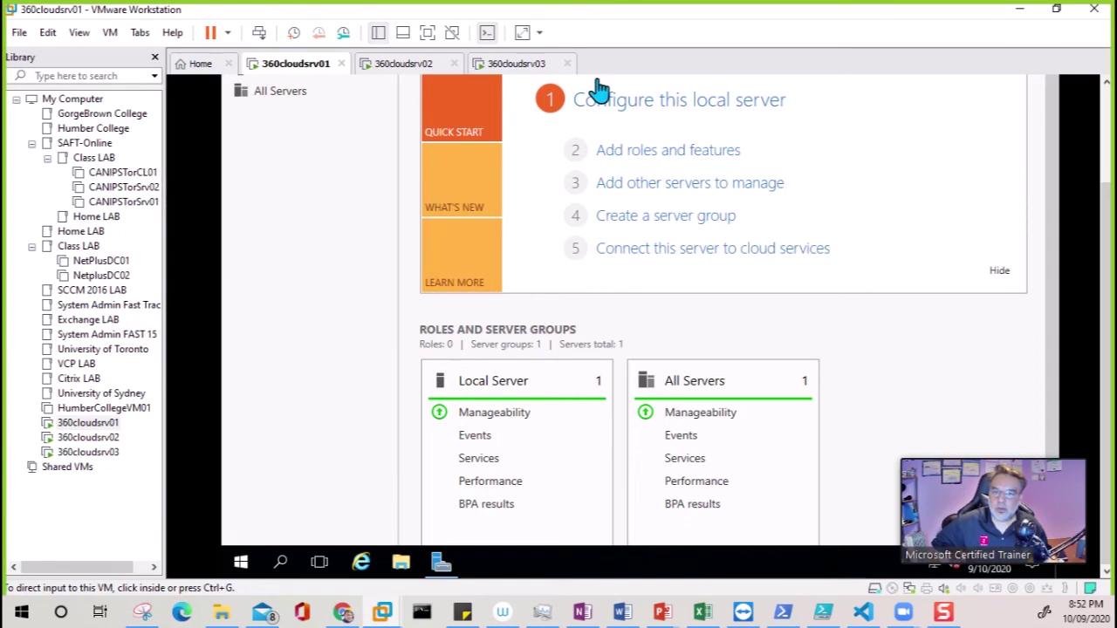
left_click(420, 70)
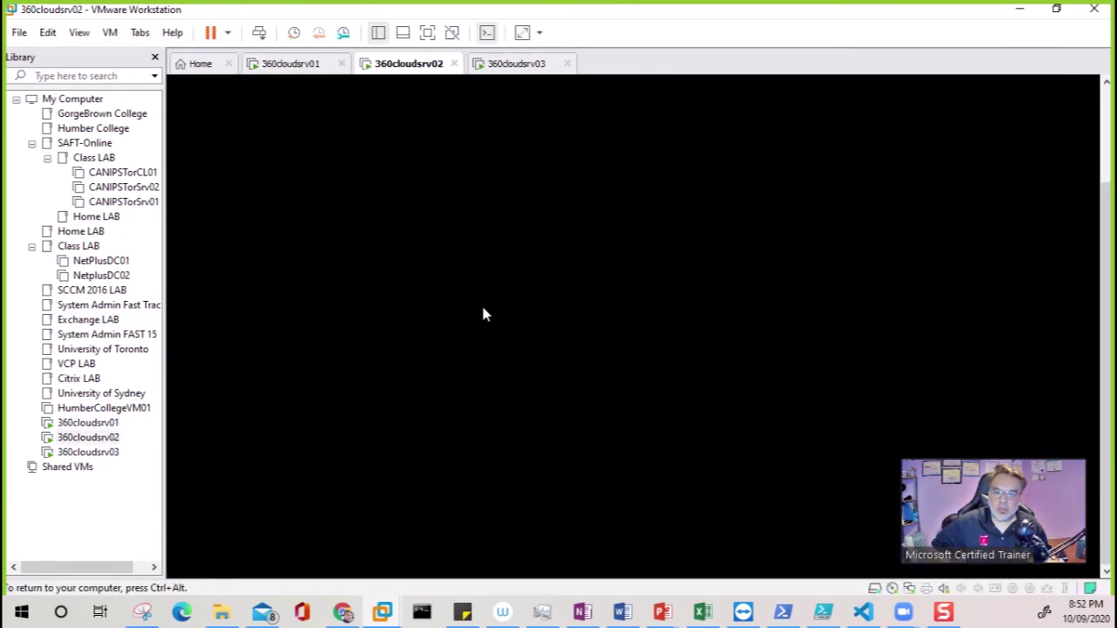
key("ctrl+alt")
Start VMware Tools installation on 360cloudsrv03 and 360cloudsrv02, then return to 360cloudsrv01
left_click(527, 69)
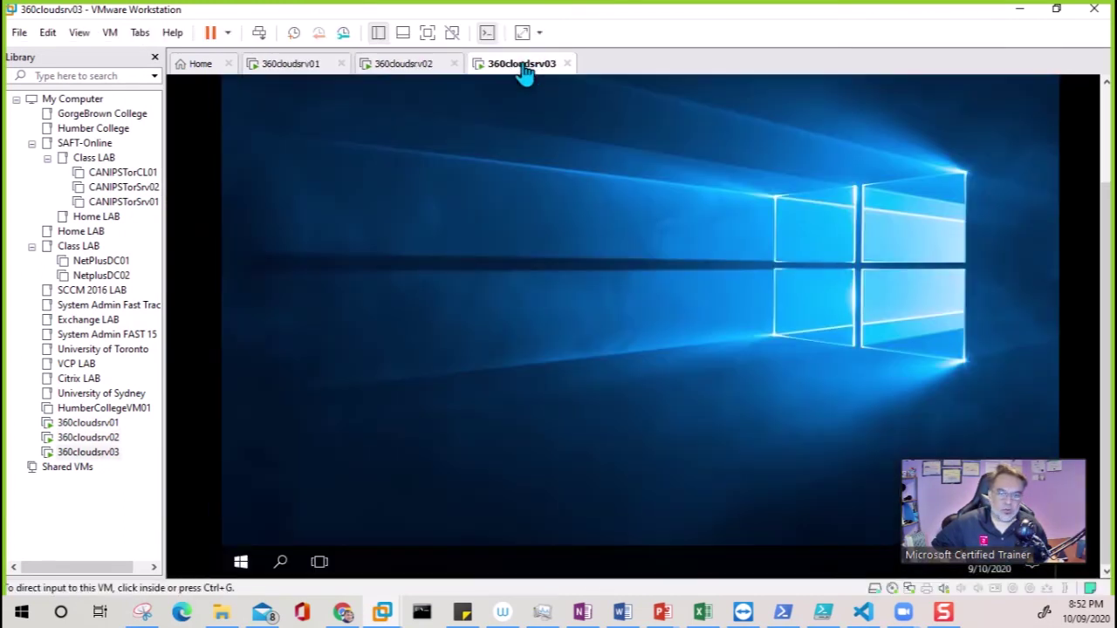
left_click(111, 32)
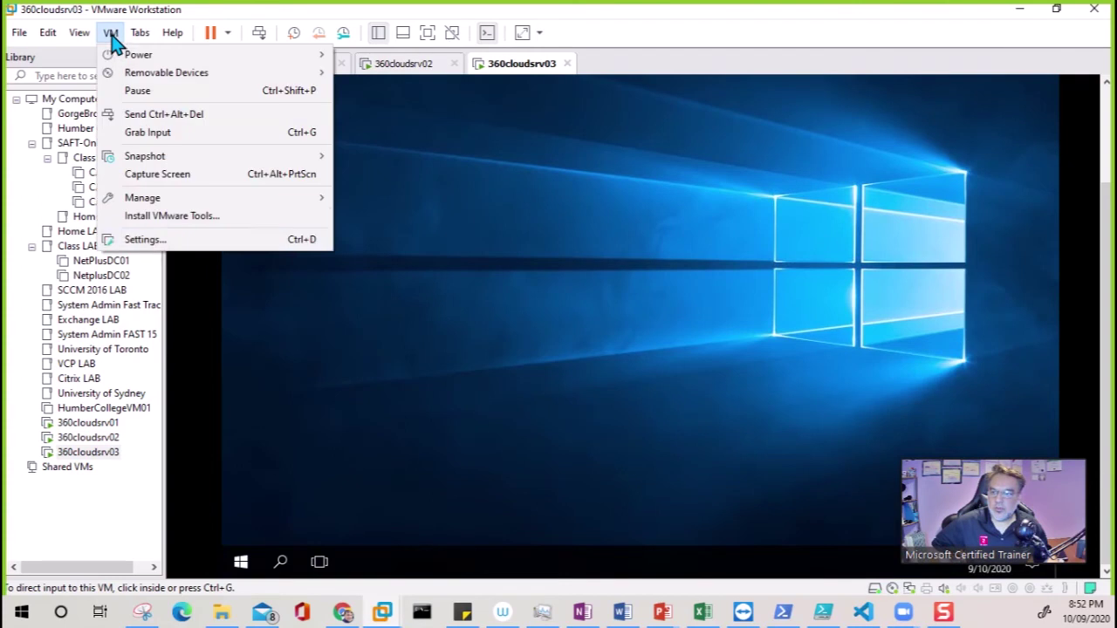
left_click(197, 219)
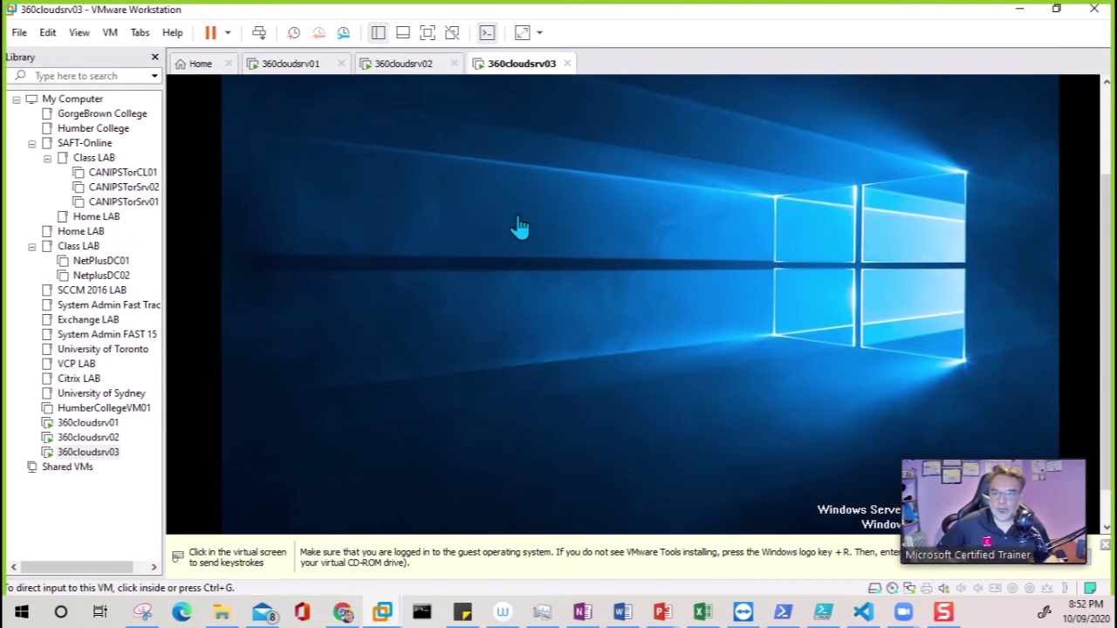
left_click(424, 67)
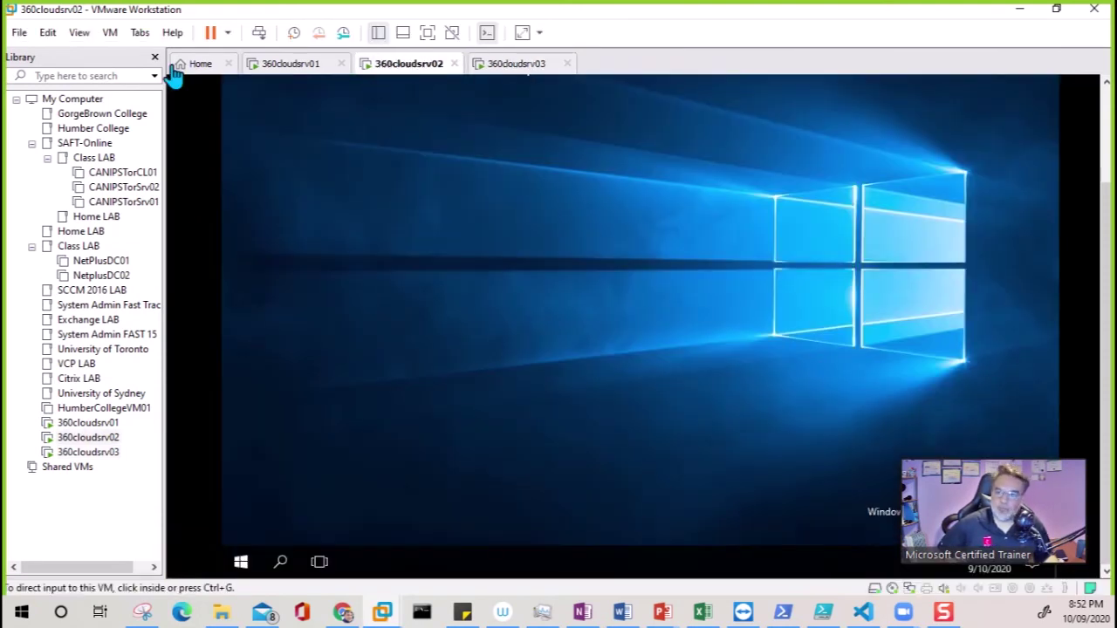
left_click(110, 34)
left_click(209, 217)
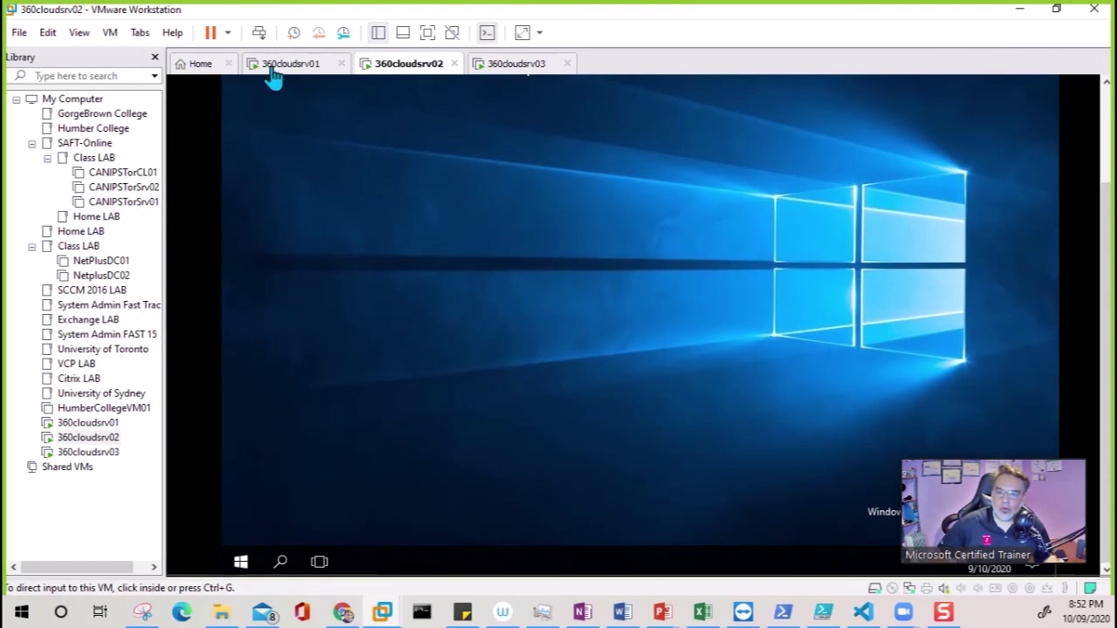
left_click(297, 66)
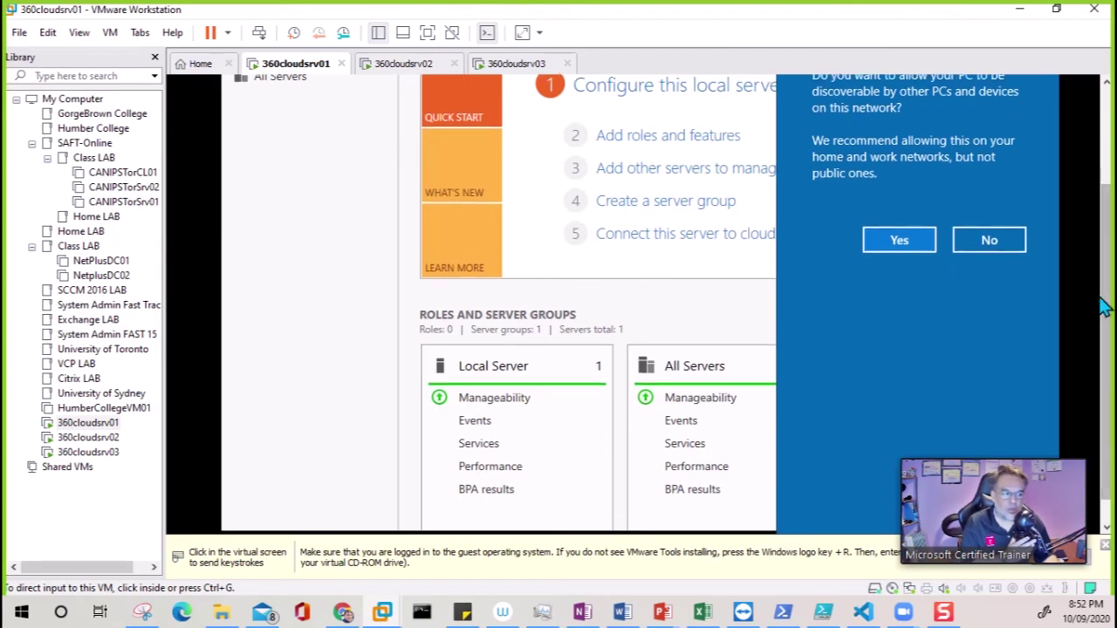
Allow network discovery on 360cloudsrv01 and check the other VM tabs
scroll(1106, 310, "up", 3)
key("super")
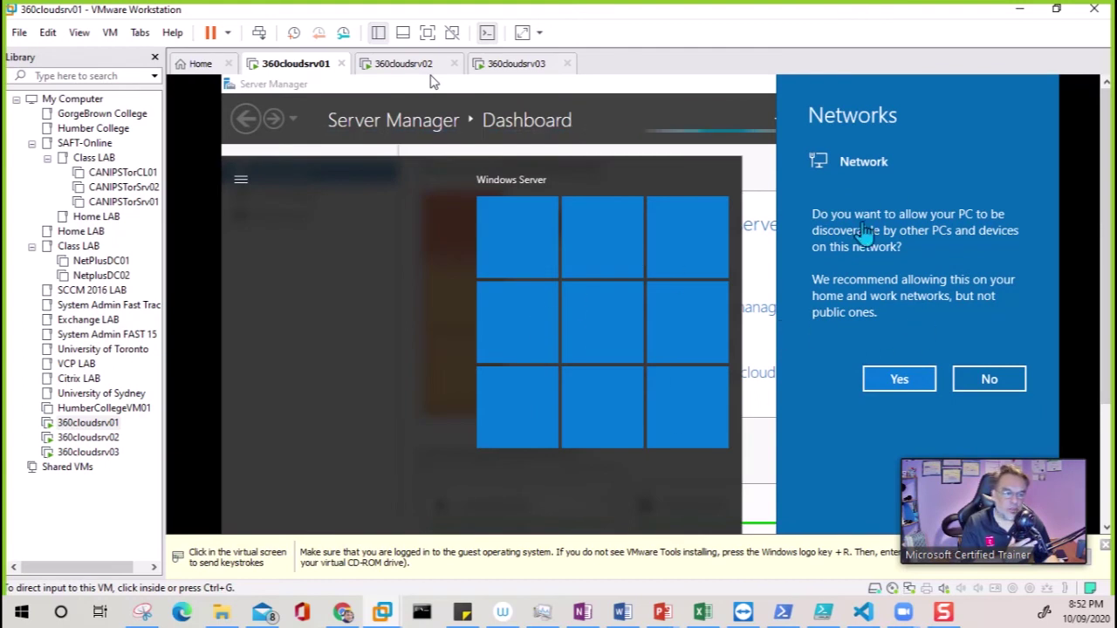
left_click(900, 384)
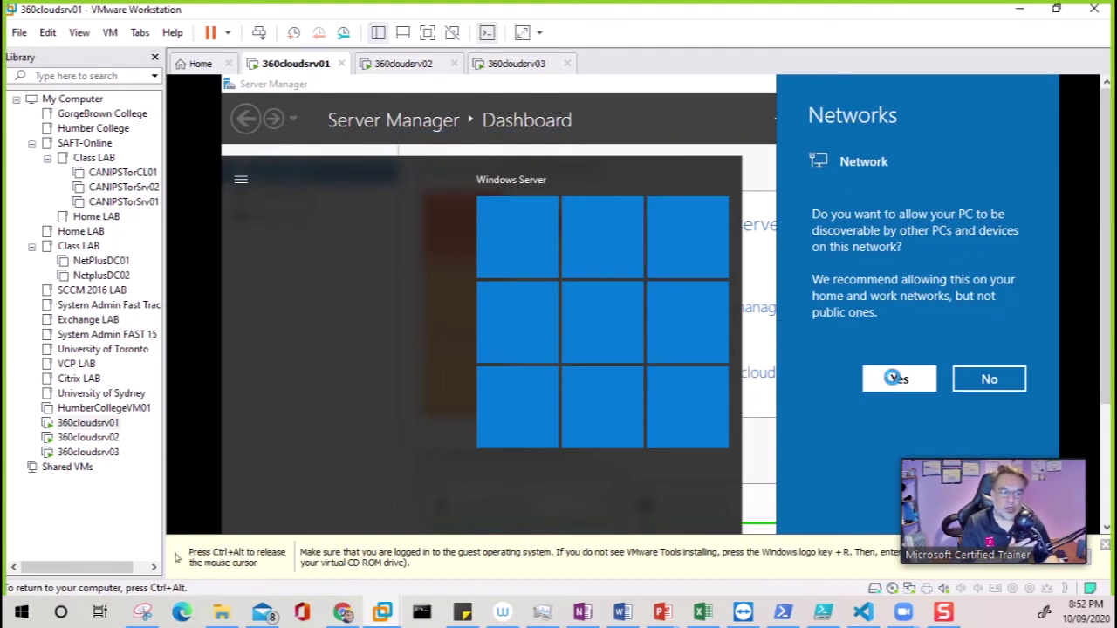
key("ctrl+alt")
left_click(397, 64)
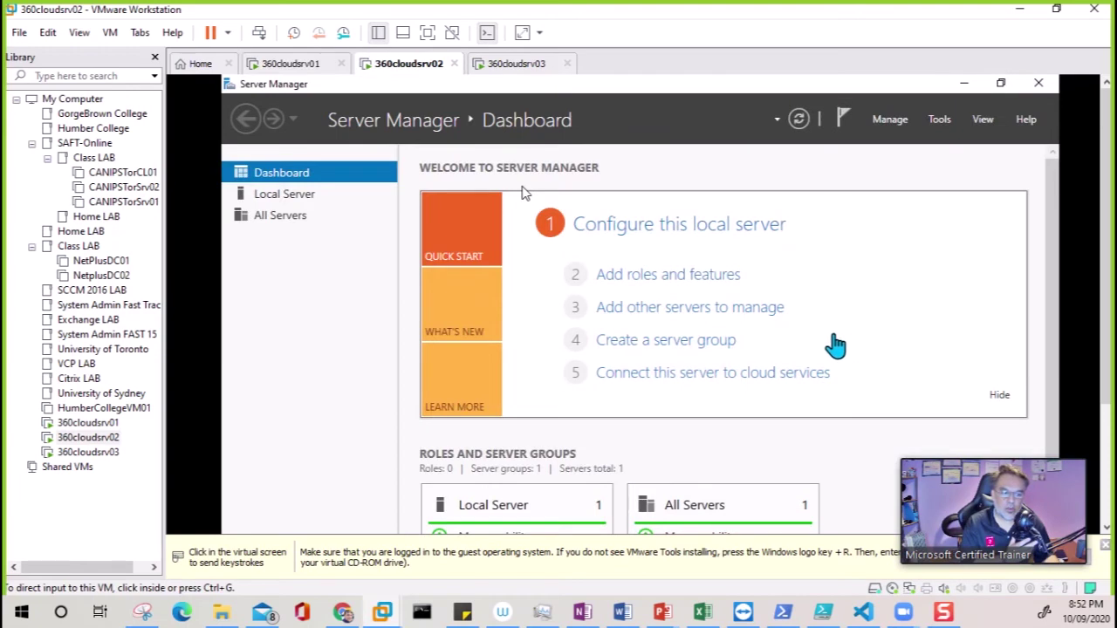
left_click(515, 68)
left_click(296, 66)
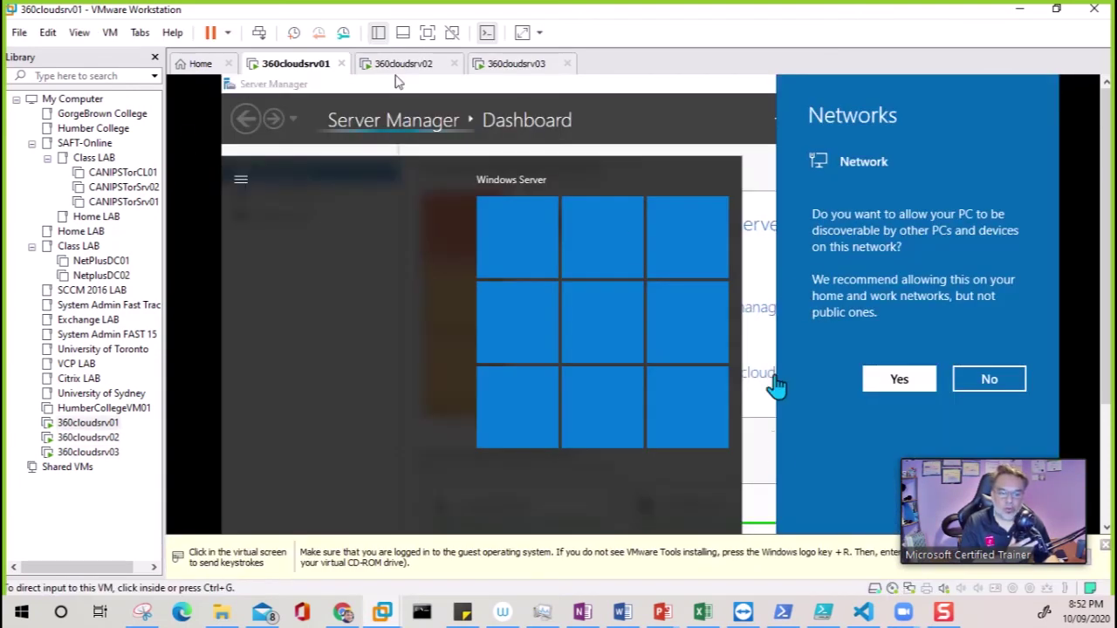
left_click(772, 478)
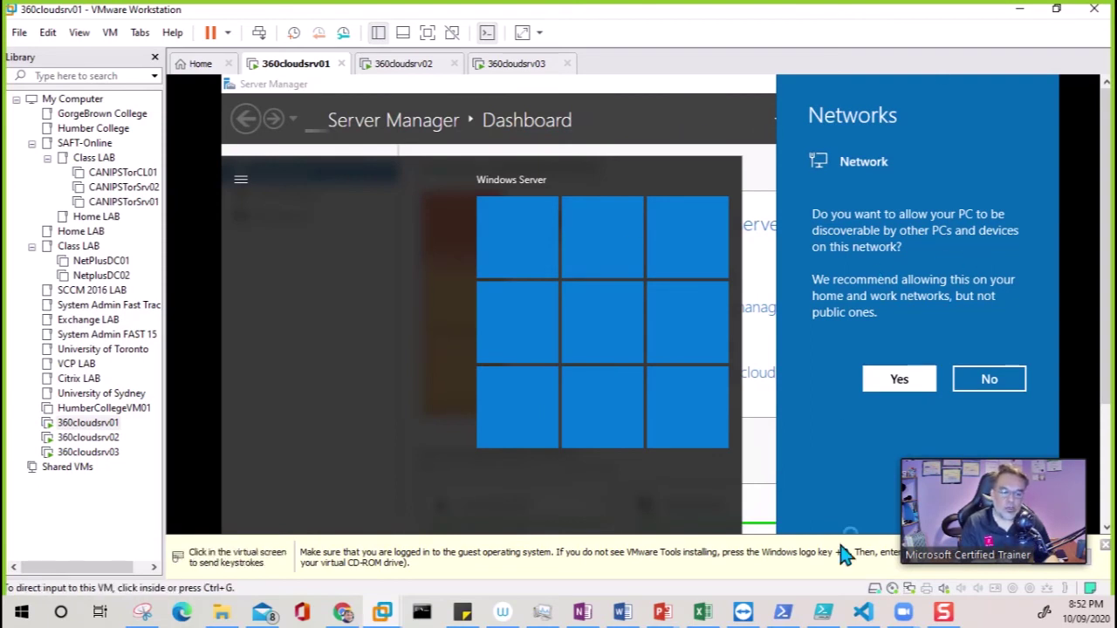
left_click(586, 276)
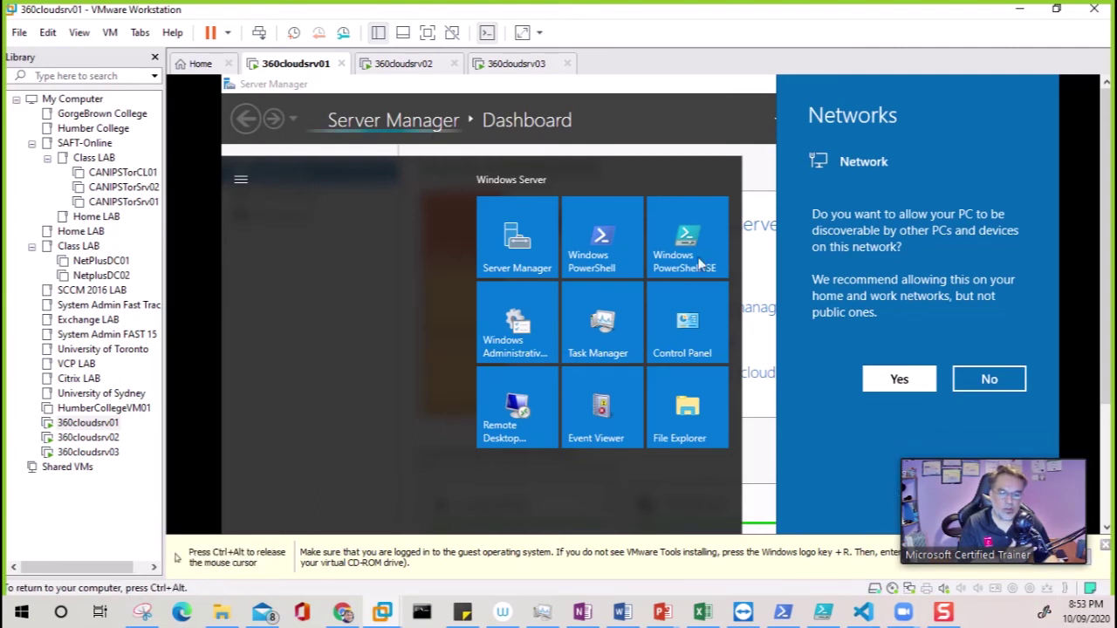
Accept the network discovery prompts on 360cloudsrv02 and 360cloudsrv03, then return to 360cloudsrv02
left_click(405, 66)
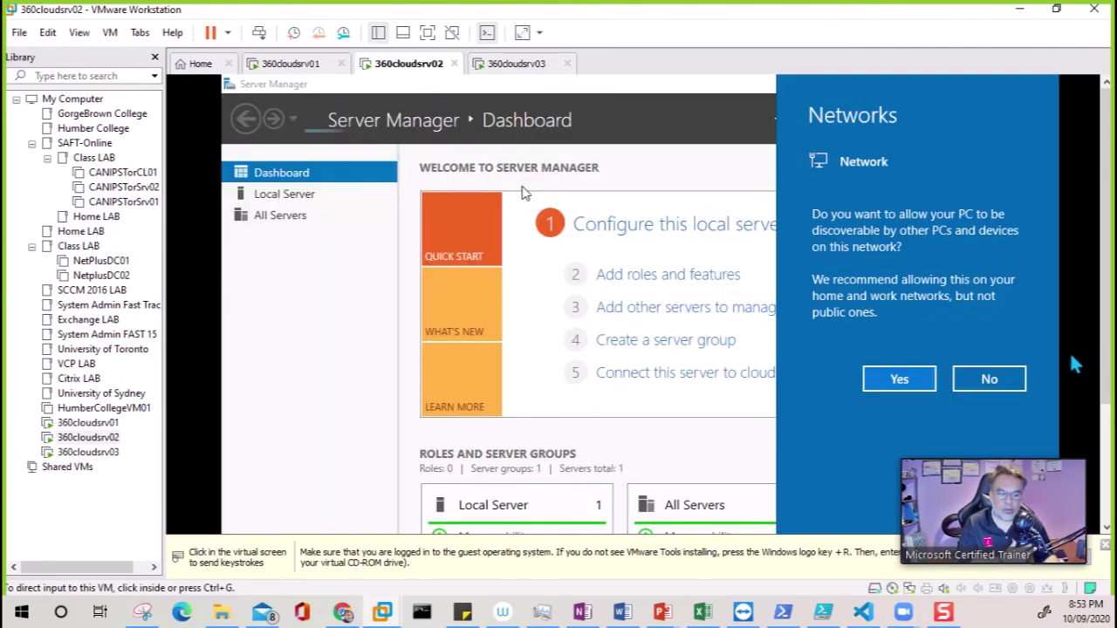
left_click(899, 378)
left_click(513, 64)
left_click(899, 378)
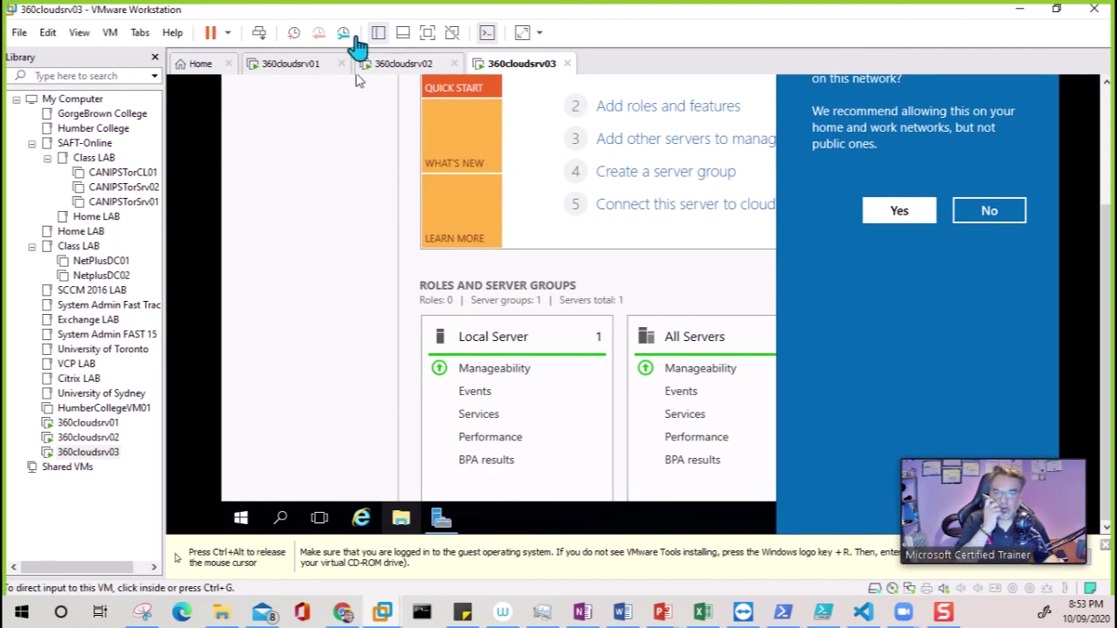
left_click(403, 67)
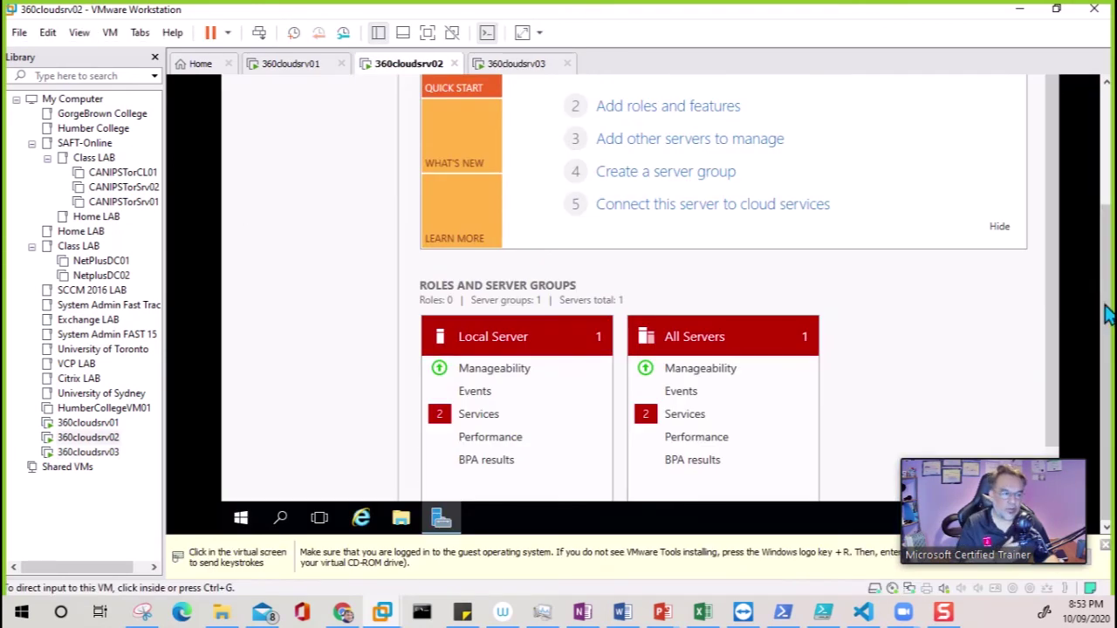
left_click(409, 522)
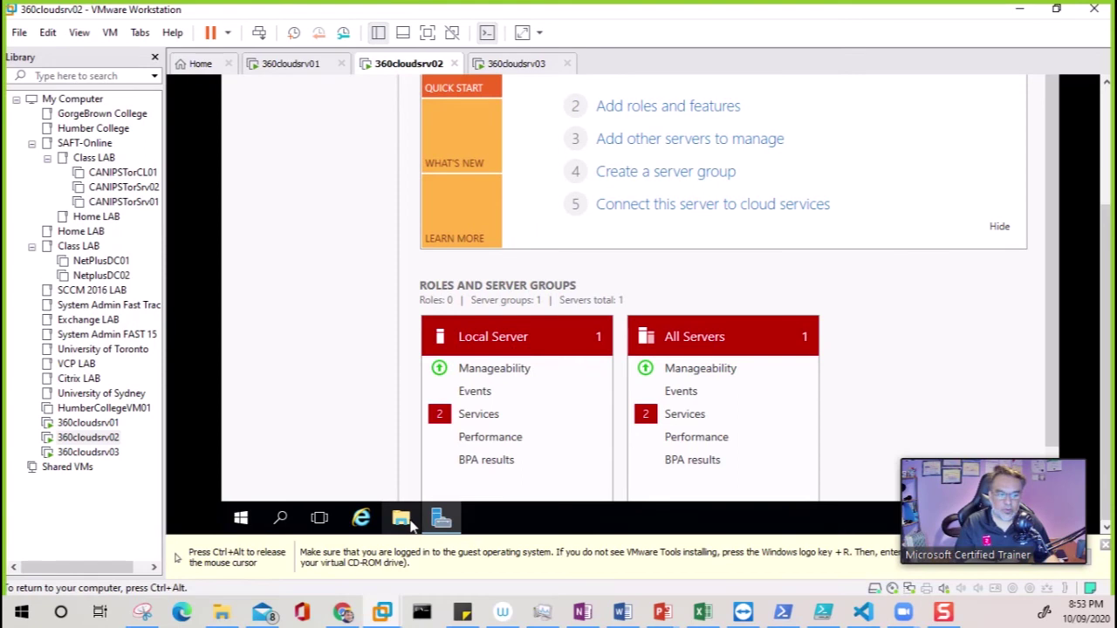
Select the DVD Drive (D:) VMware Tools disc in This PC on 360cloudsrv02
left_click(305, 66)
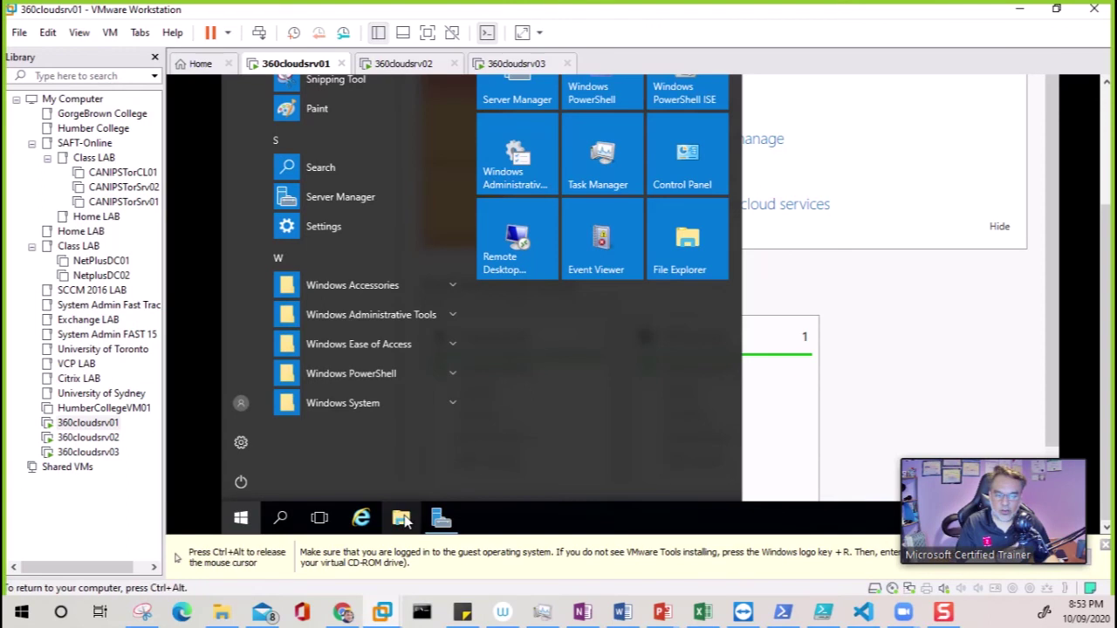
key("ctrl+alt")
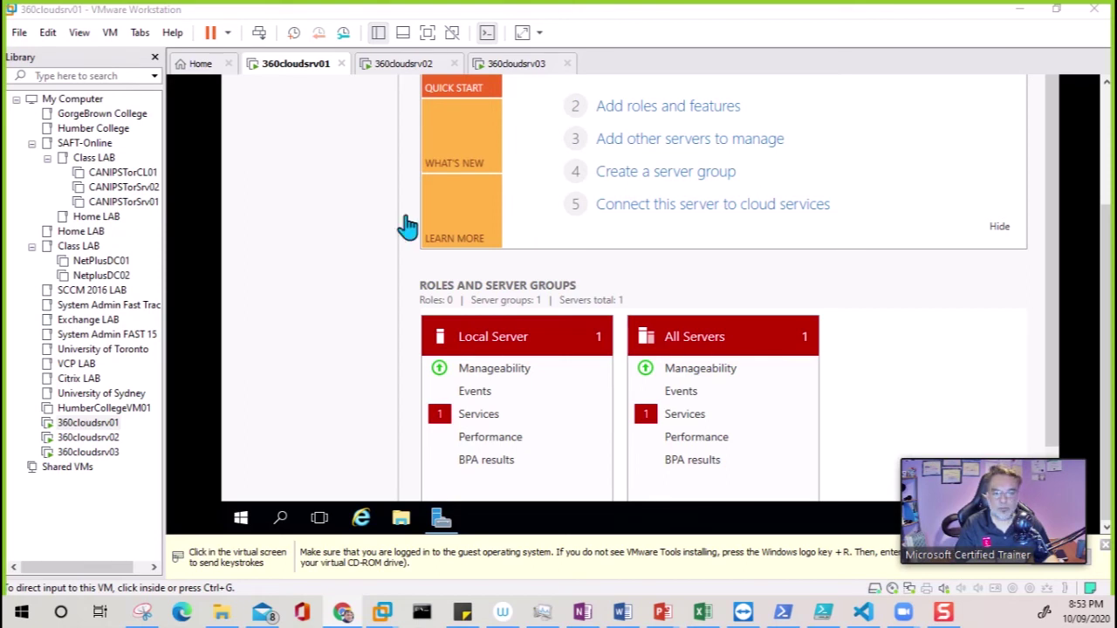
left_click(430, 69)
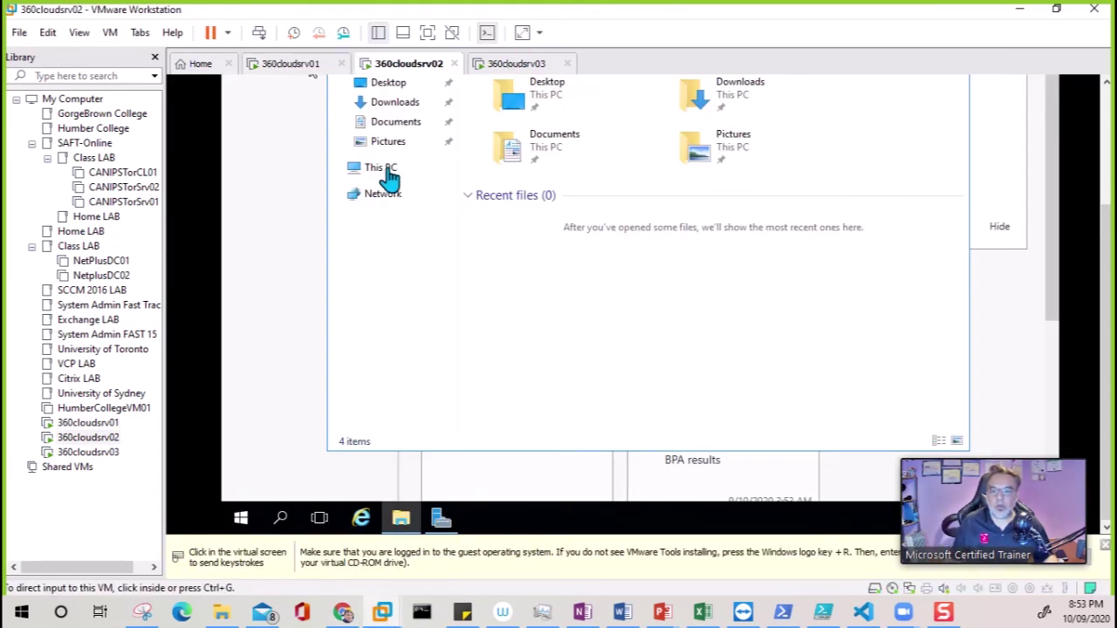
left_click(389, 175)
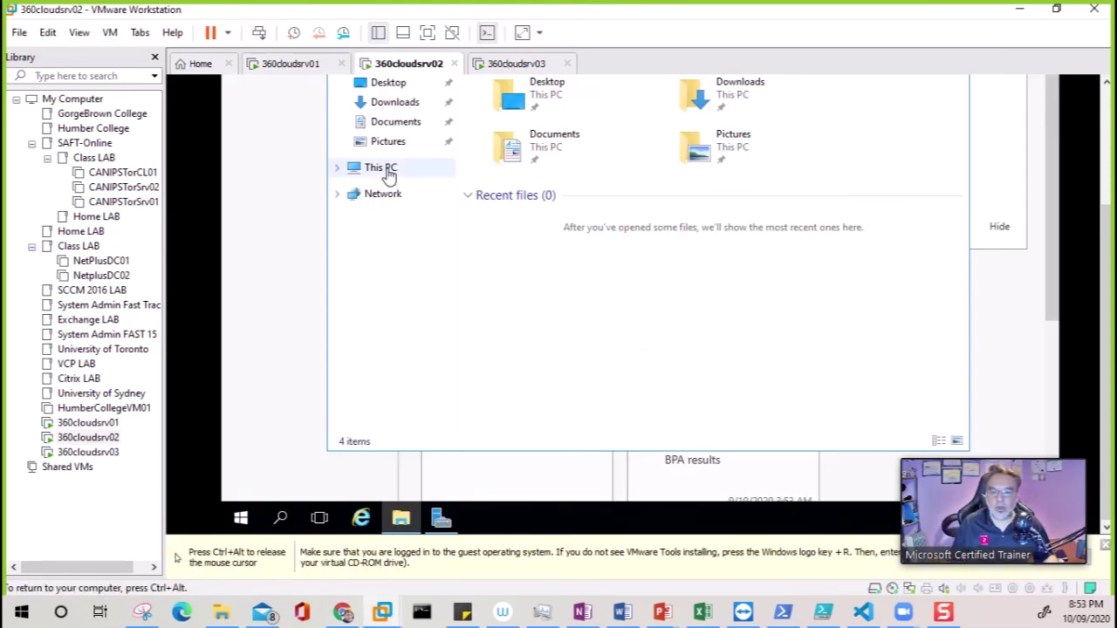
left_click(389, 174)
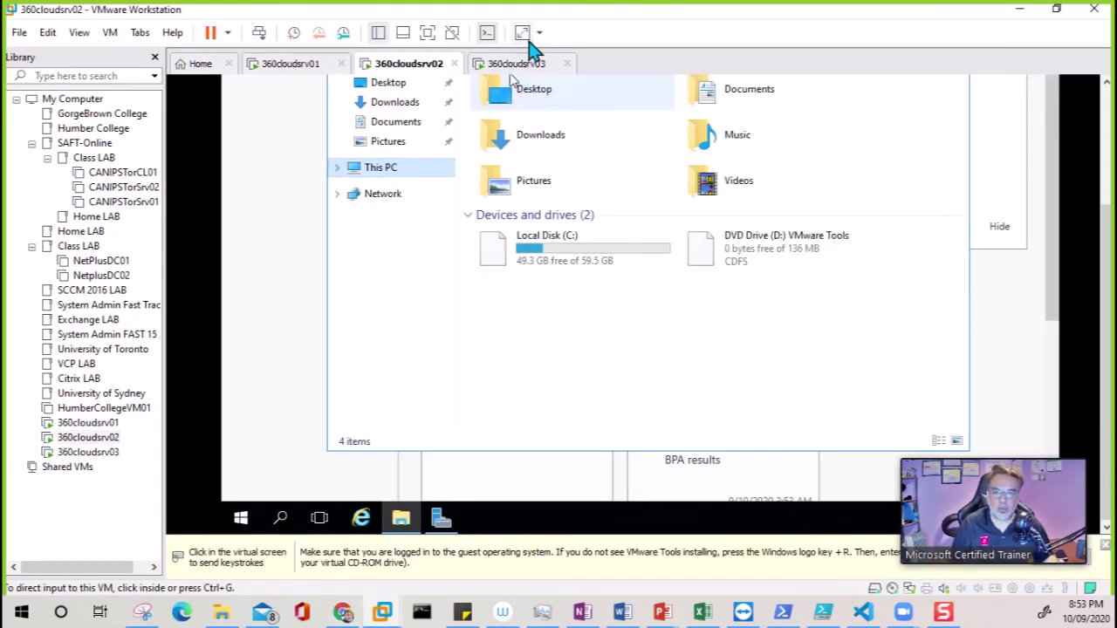
left_click(714, 256)
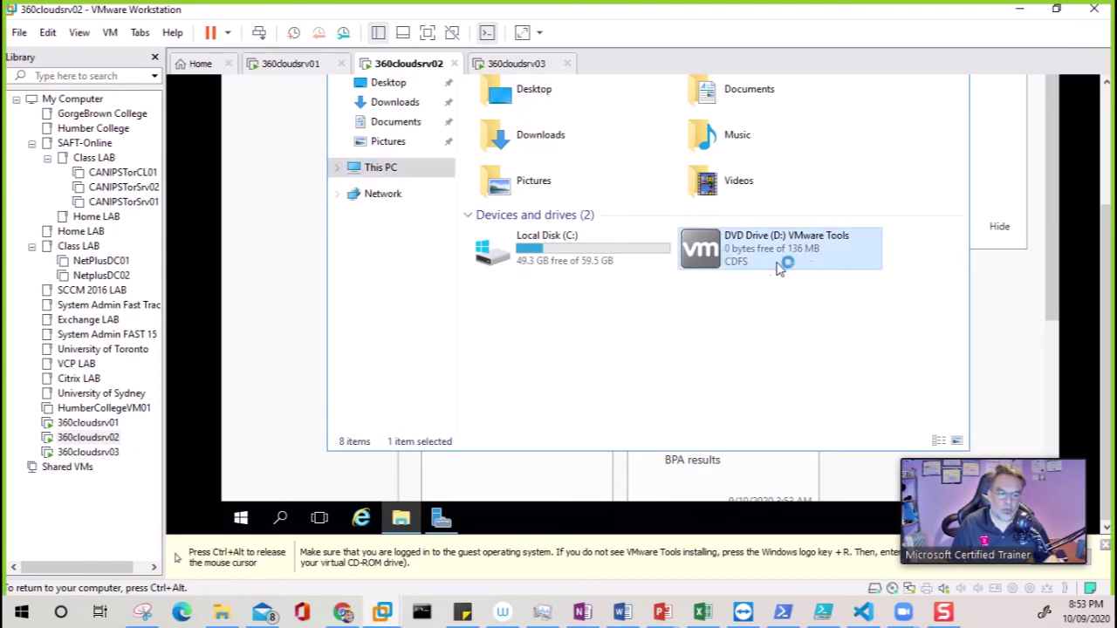
key("ctrl+alt")
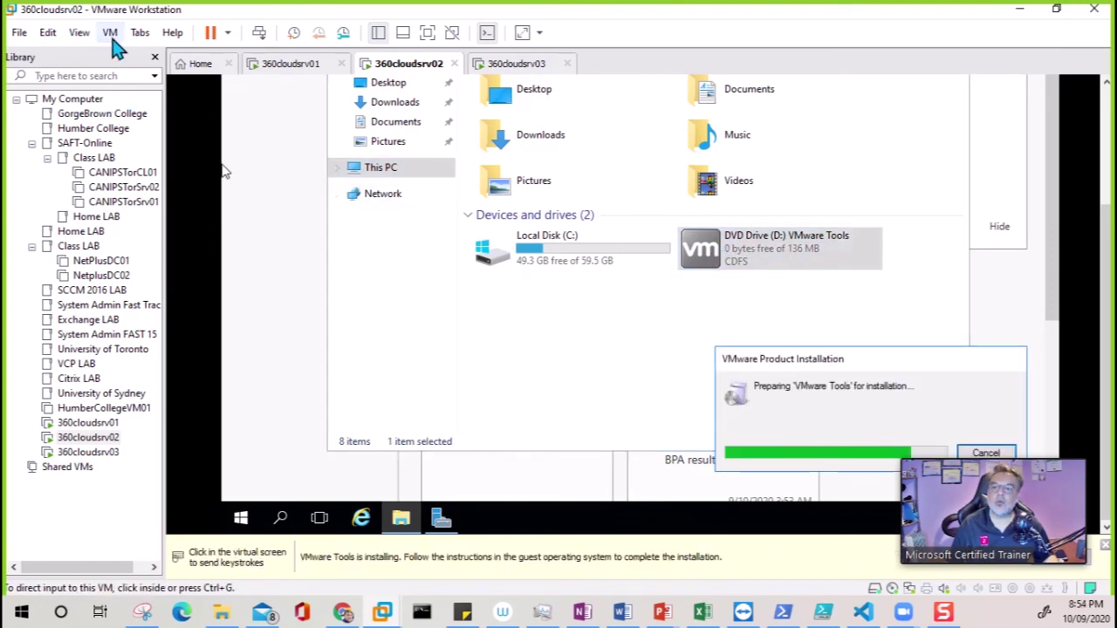
left_click(229, 166)
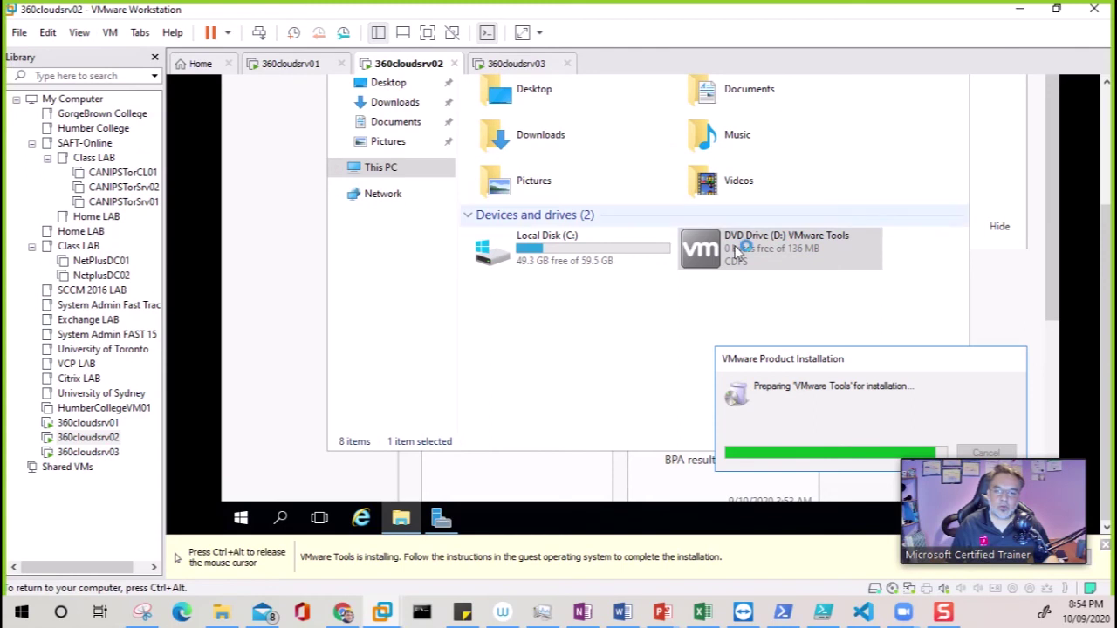
Select the DVD Drive (D:) VMware Tools disc on 360cloudsrv03
left_click(506, 68)
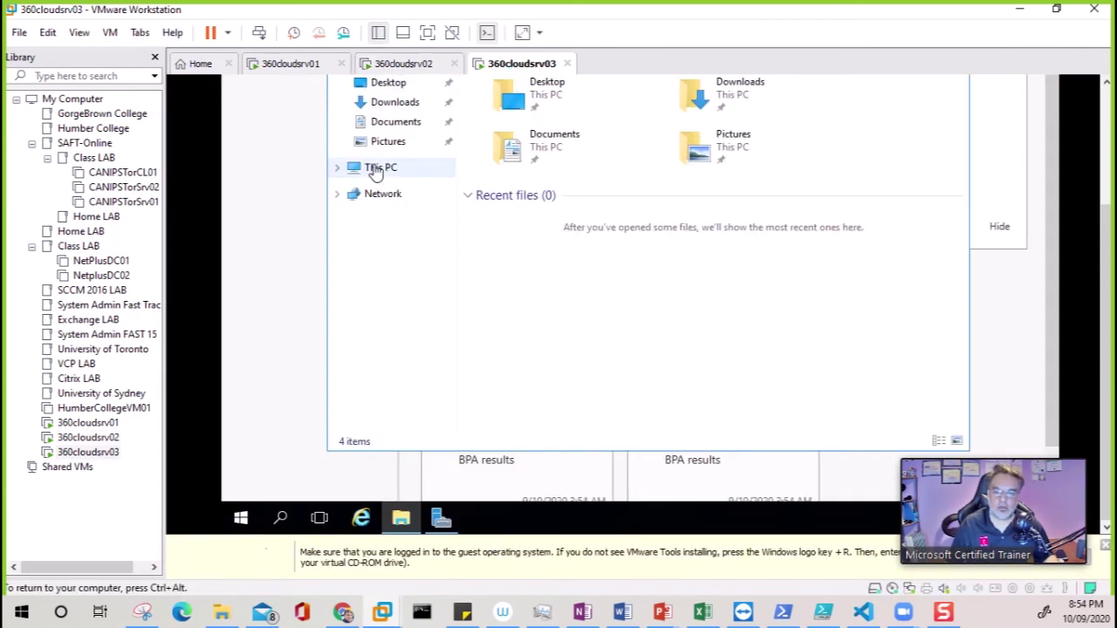
left_click(380, 168)
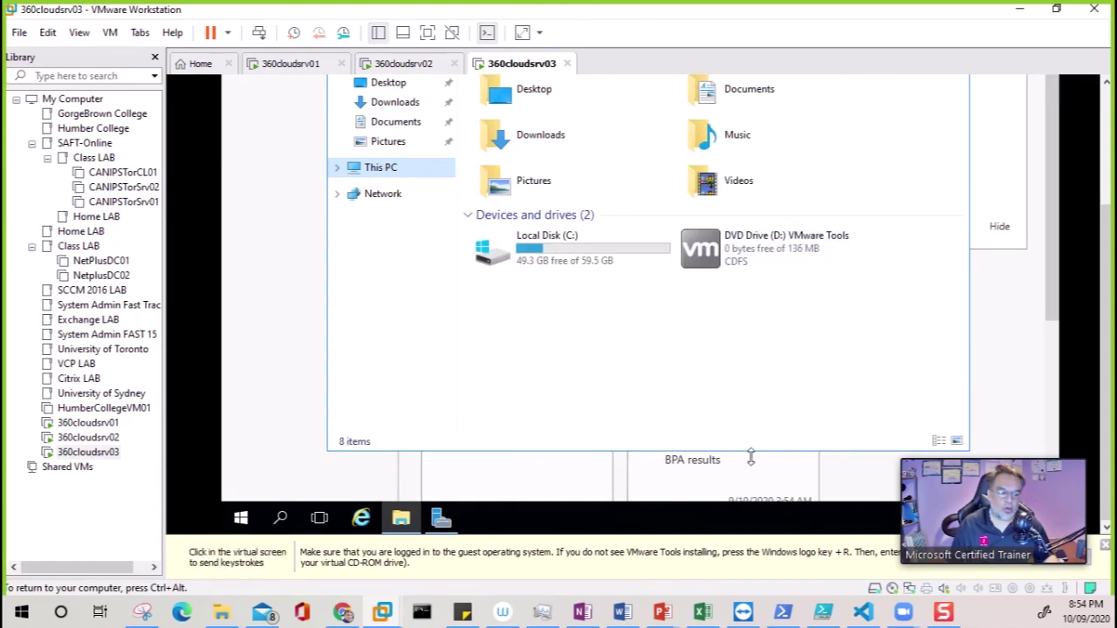
left_click(717, 251)
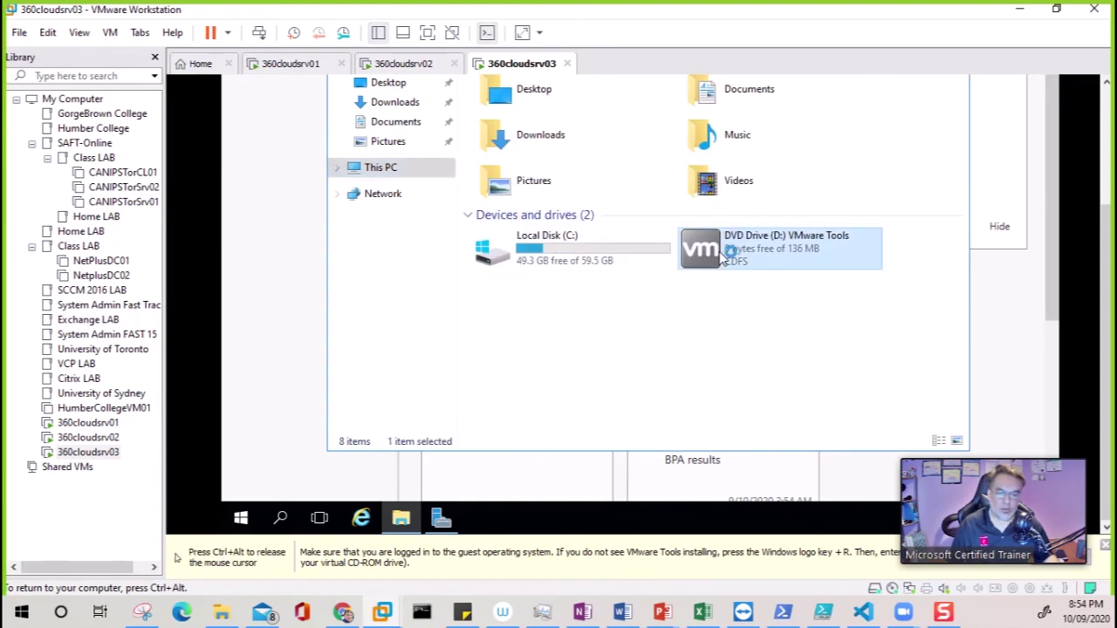
key("ctrl+alt")
Select the VMware Tools DVD Drive (D:) in File Explorer on 360cloudsrv01
left_click(409, 66)
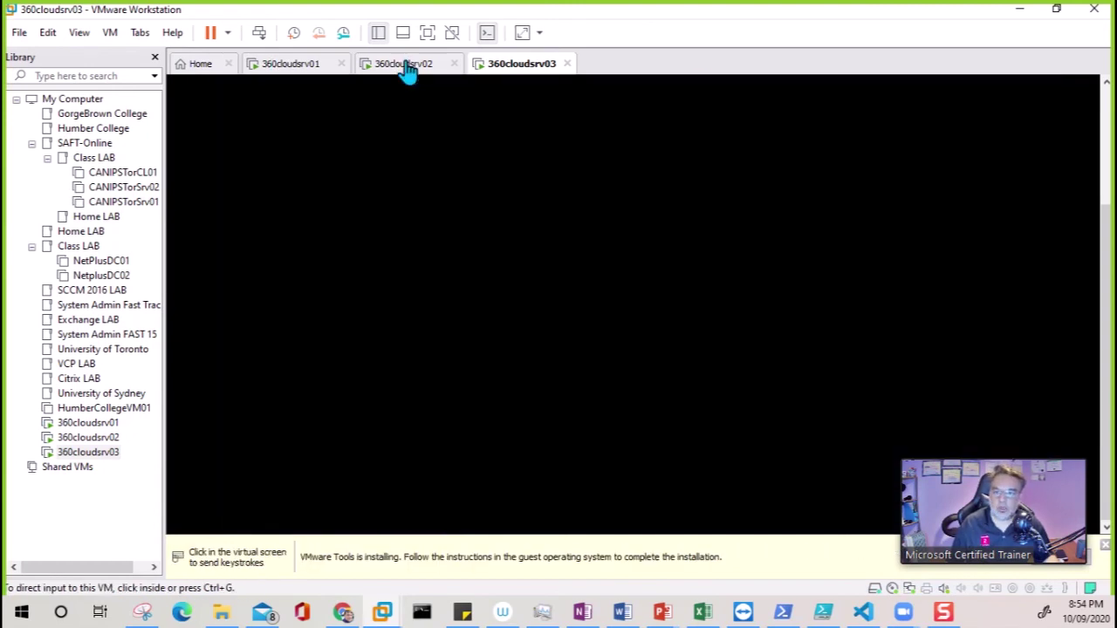
left_click(291, 65)
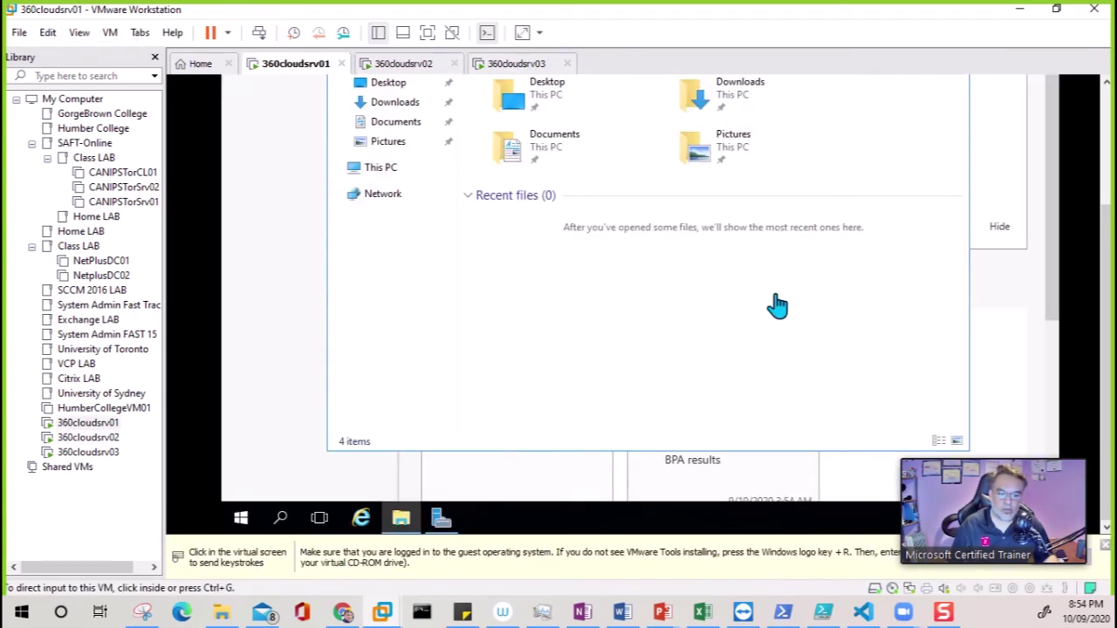
left_click(400, 513)
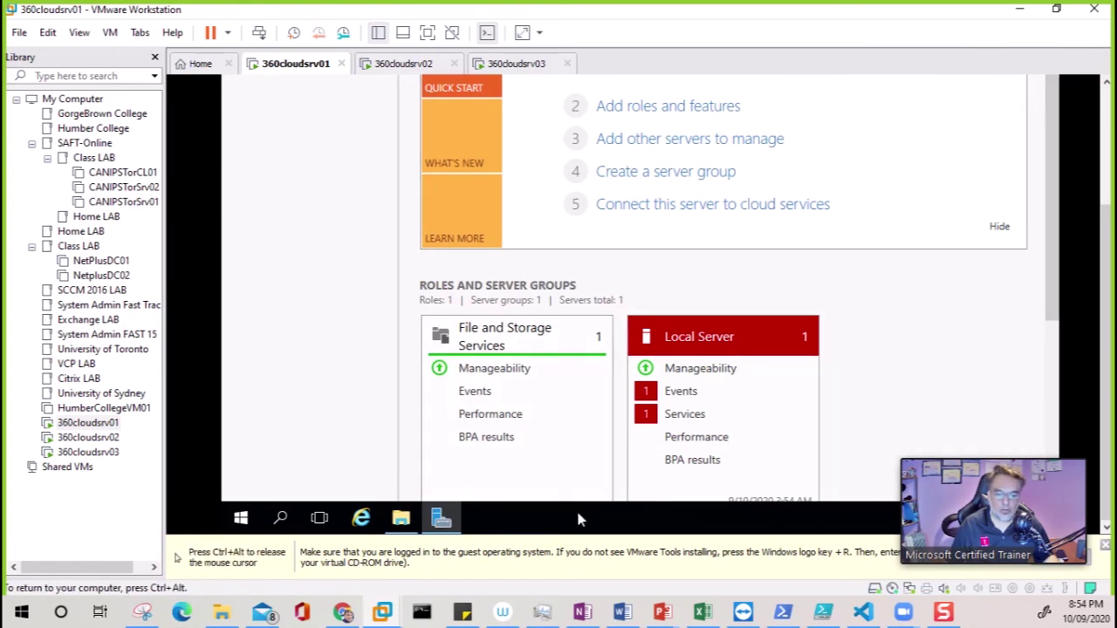
scroll(1055, 371, "down", 5)
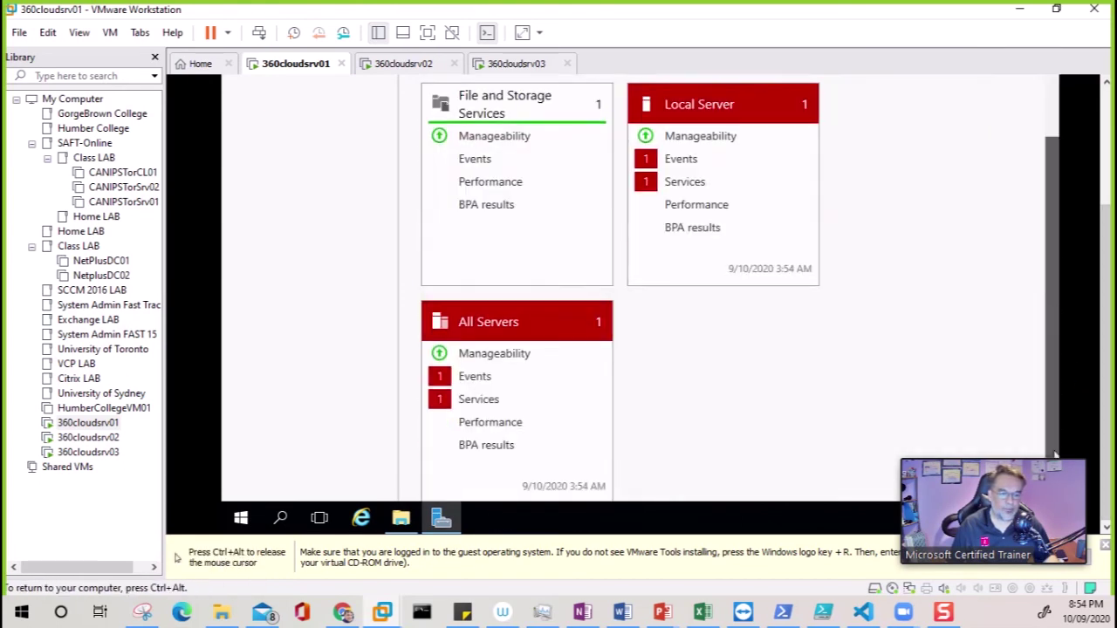
left_click(403, 518)
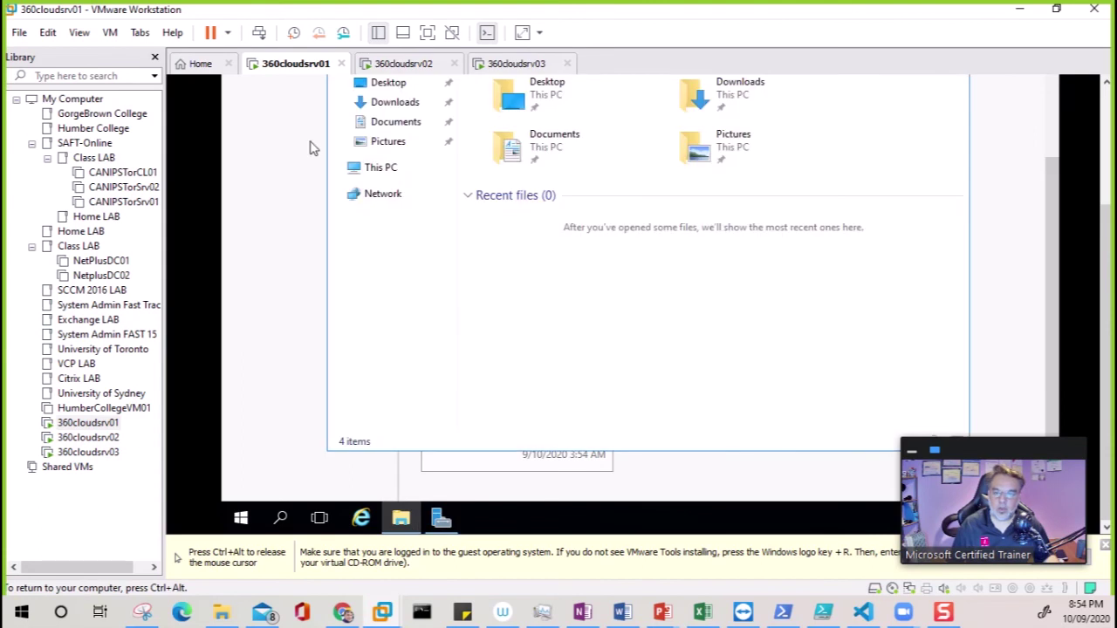
left_click(383, 175)
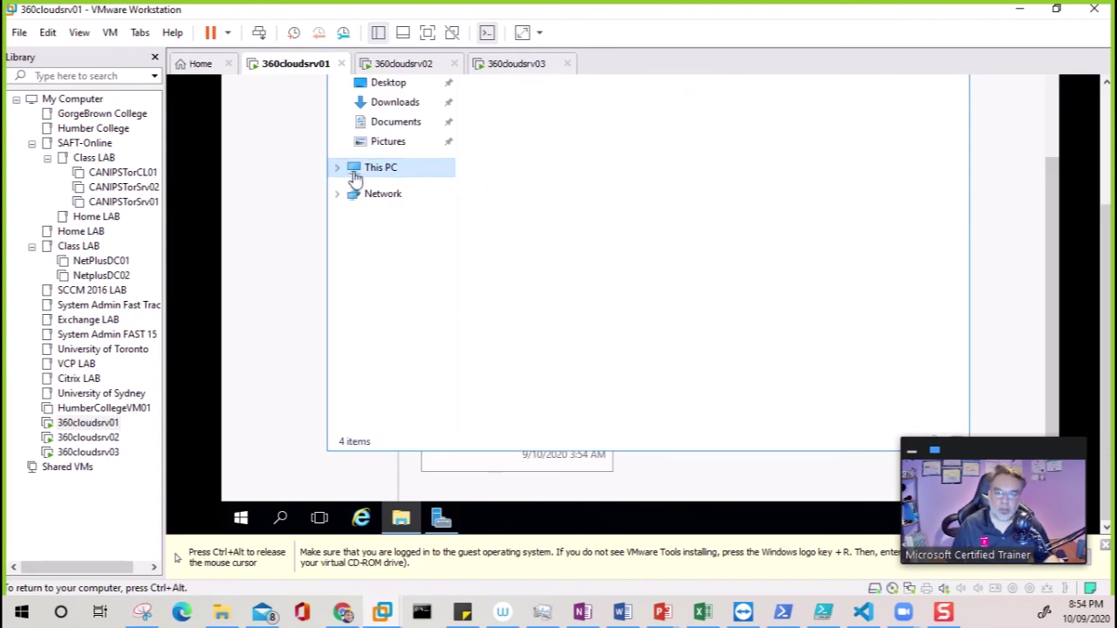
left_click(707, 264)
left_click(707, 264)
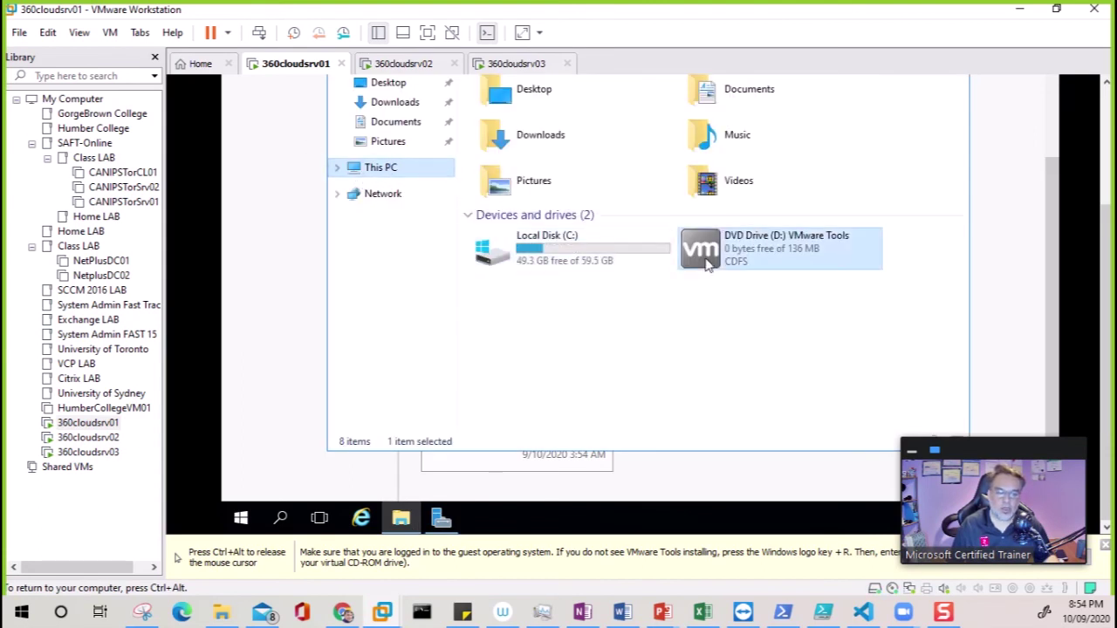
key("ctrl+alt")
left_click(401, 70)
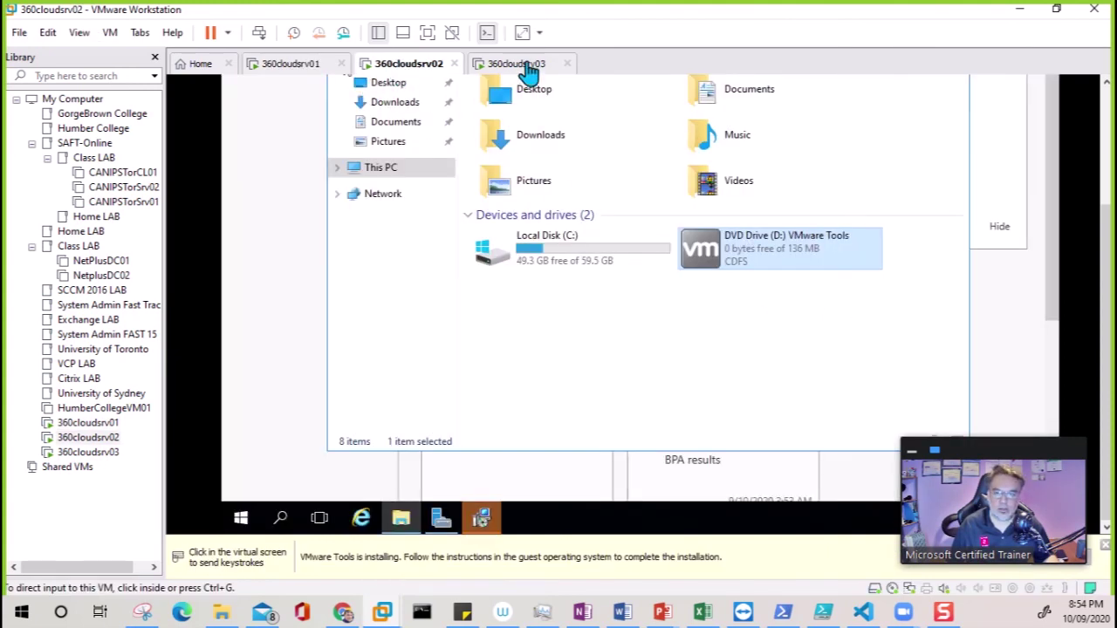
Bring up VMware Tools Setup on 360cloudsrv02 and advance past the welcome page
left_click(520, 70)
left_click(436, 64)
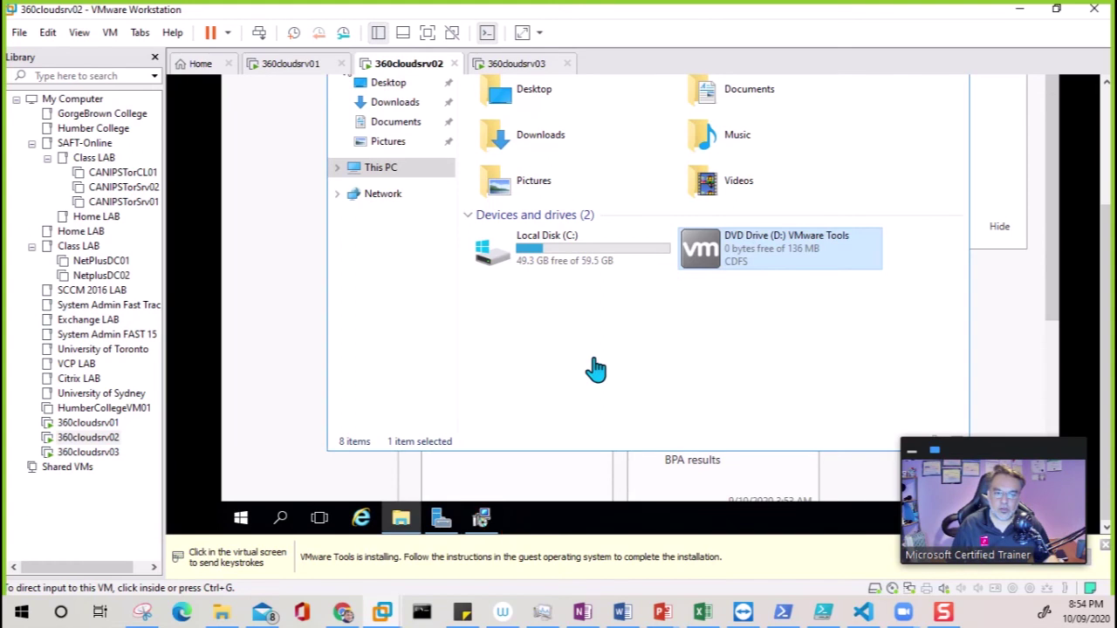
left_click(481, 518)
left_click(486, 521)
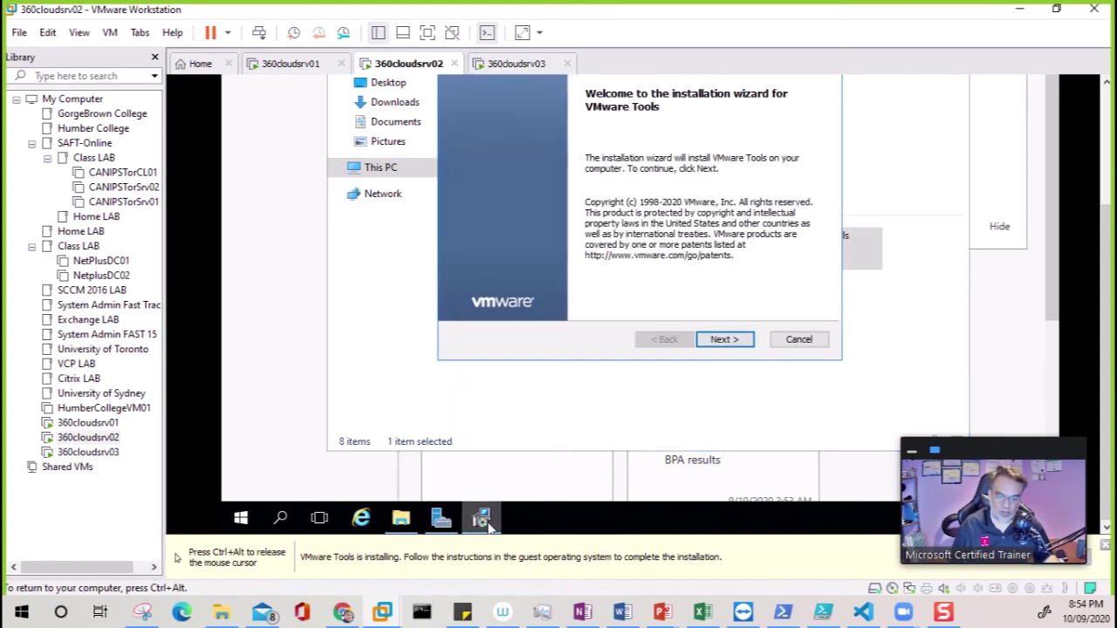
left_click(726, 340)
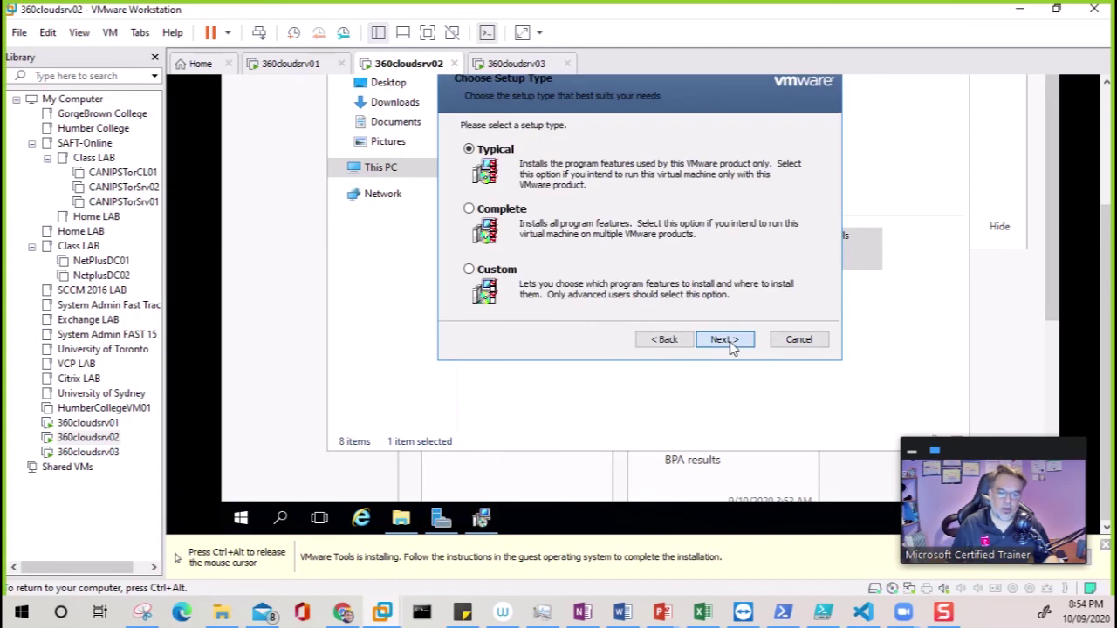
key("ctrl+alt")
Run the VMware Tools Setup wizard on 360cloudsrv03 through to Install
left_click(537, 65)
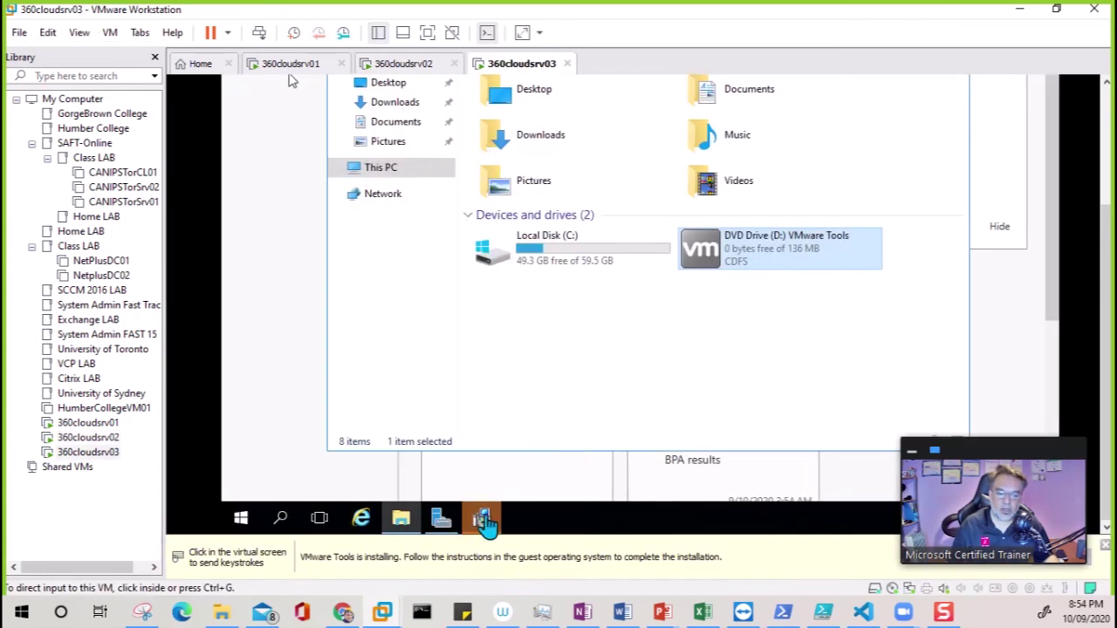
left_click(292, 80)
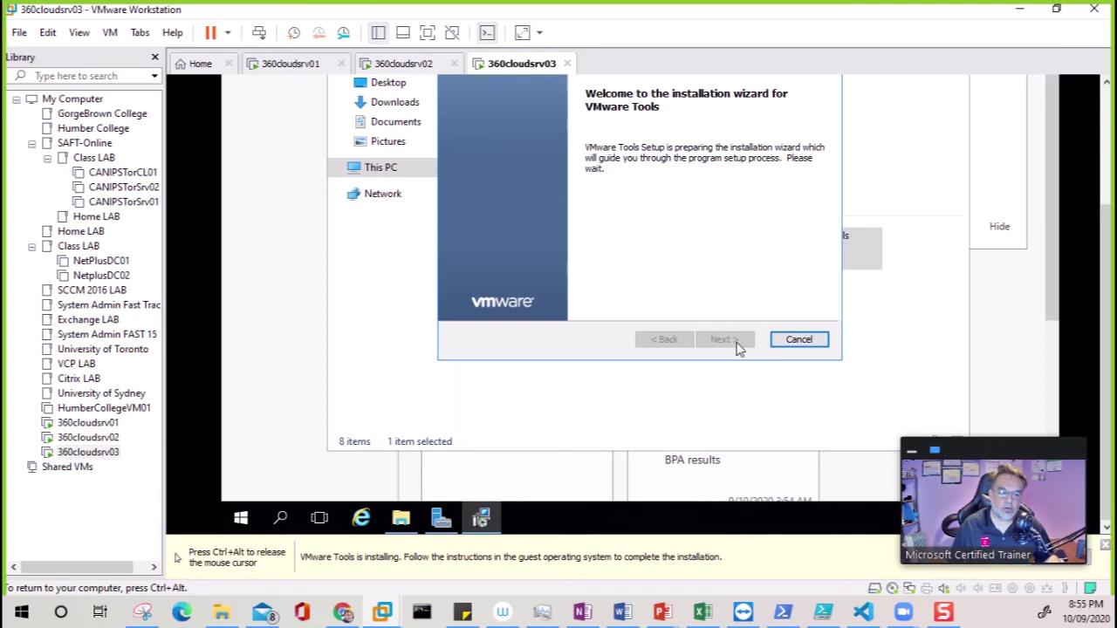
left_click(737, 347)
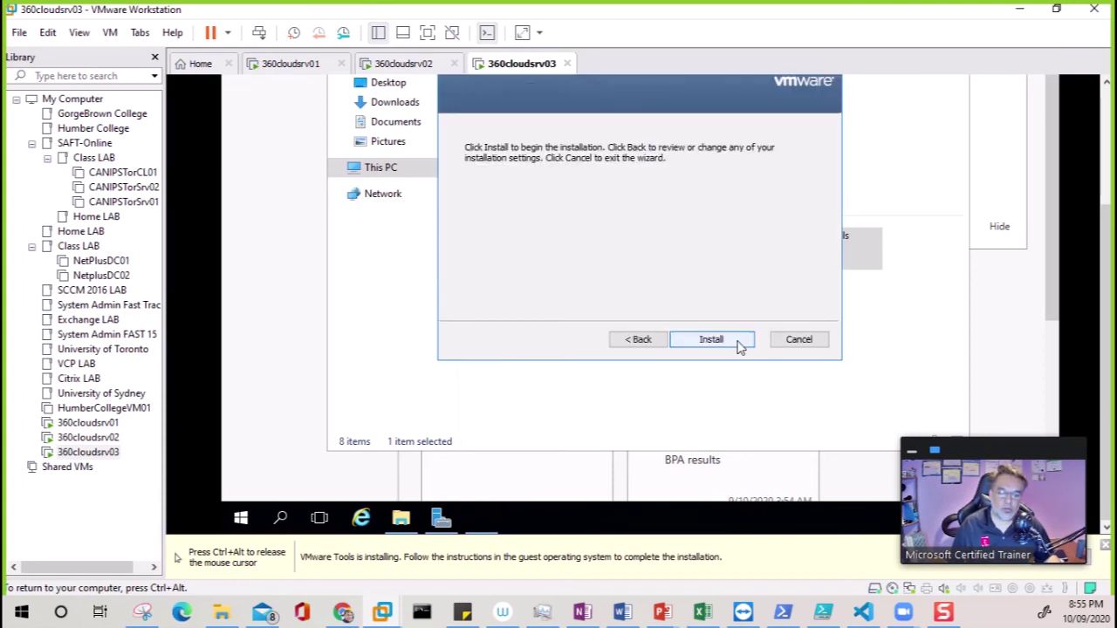
left_click(737, 346)
key("ctrl+alt")
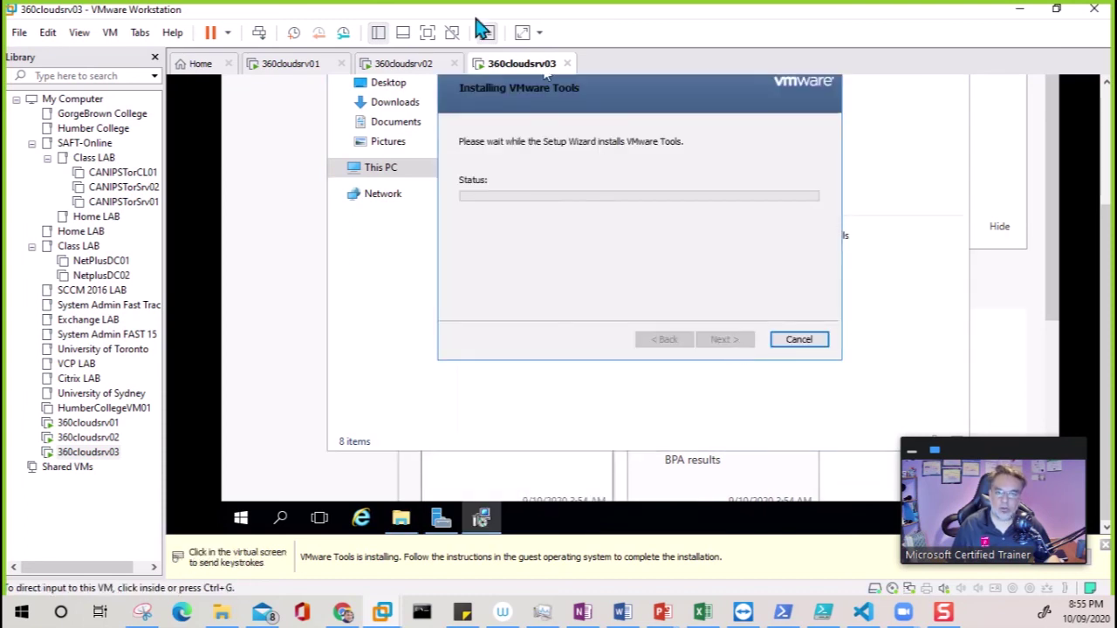
Monitor installer progress on 360cloudsrv02 and 360cloudsrv03, ending on 360cloudsrv01
left_click(408, 65)
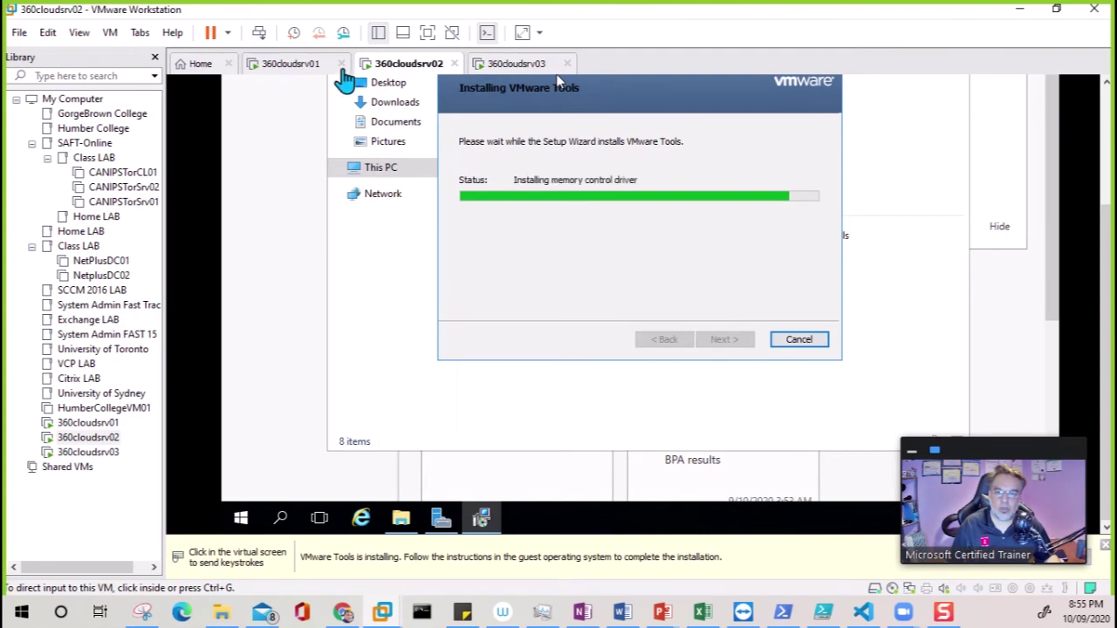
left_click(272, 68)
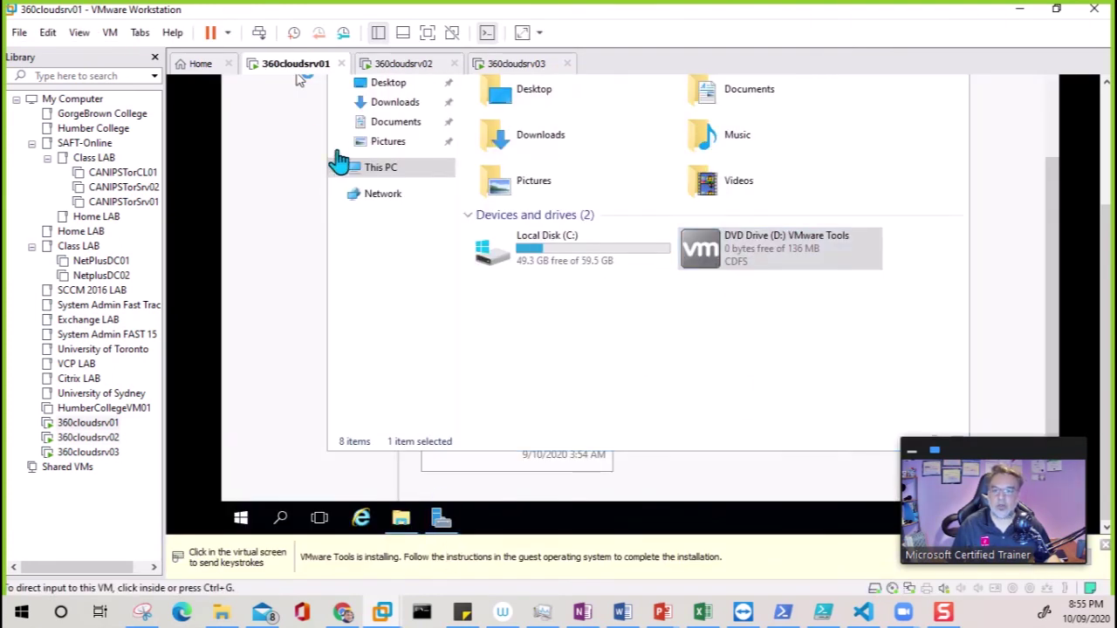
left_click(404, 65)
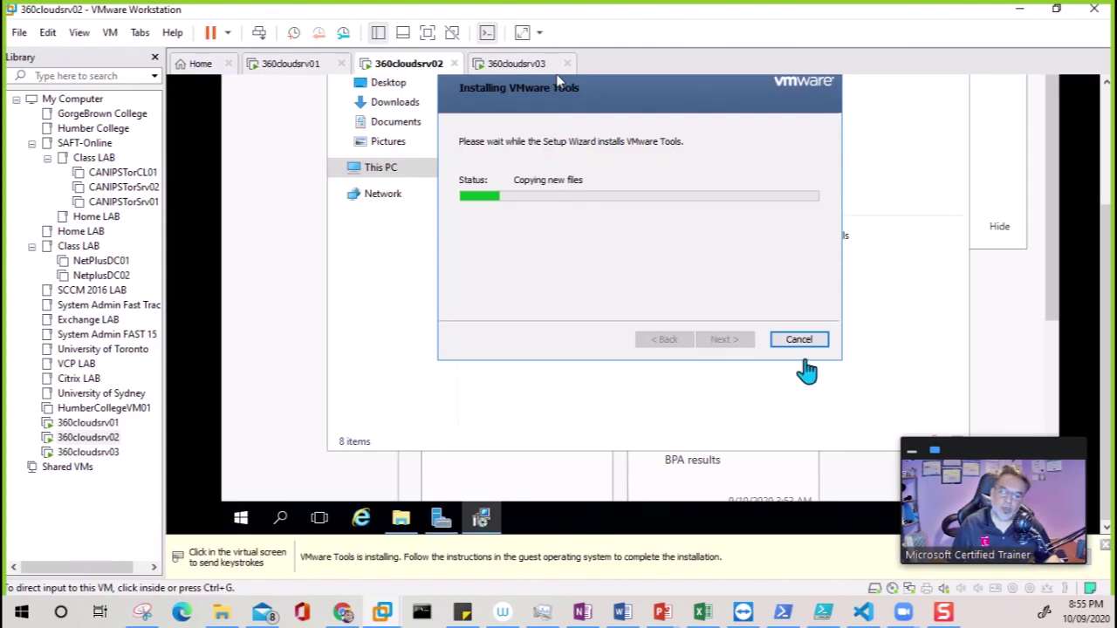
left_click(518, 68)
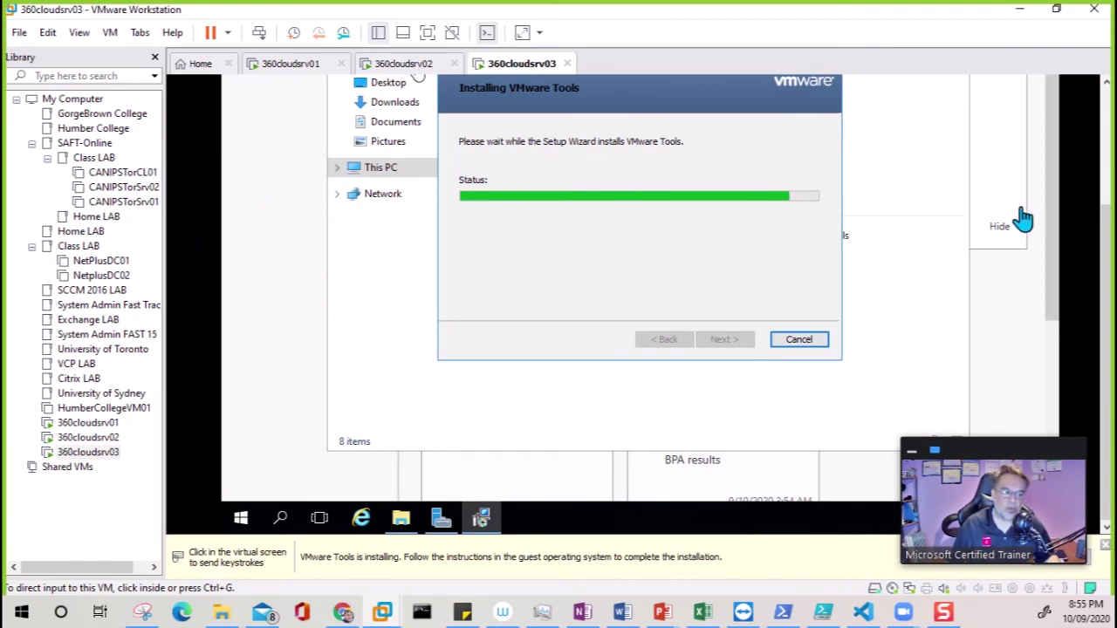
left_click_drag(1106, 246, 1105, 125)
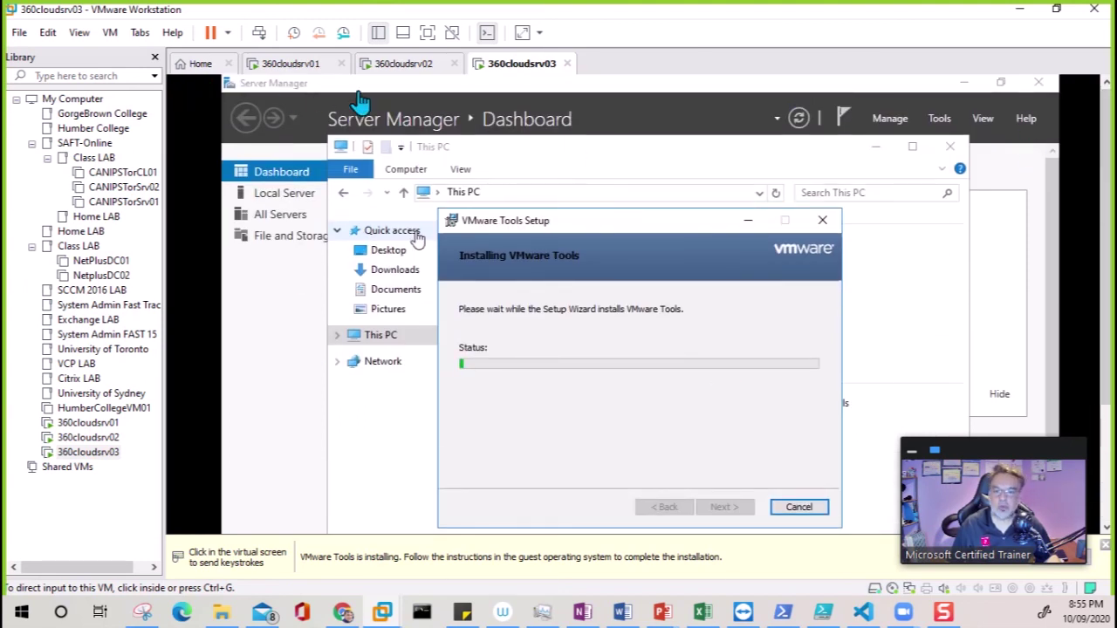
left_click(418, 68)
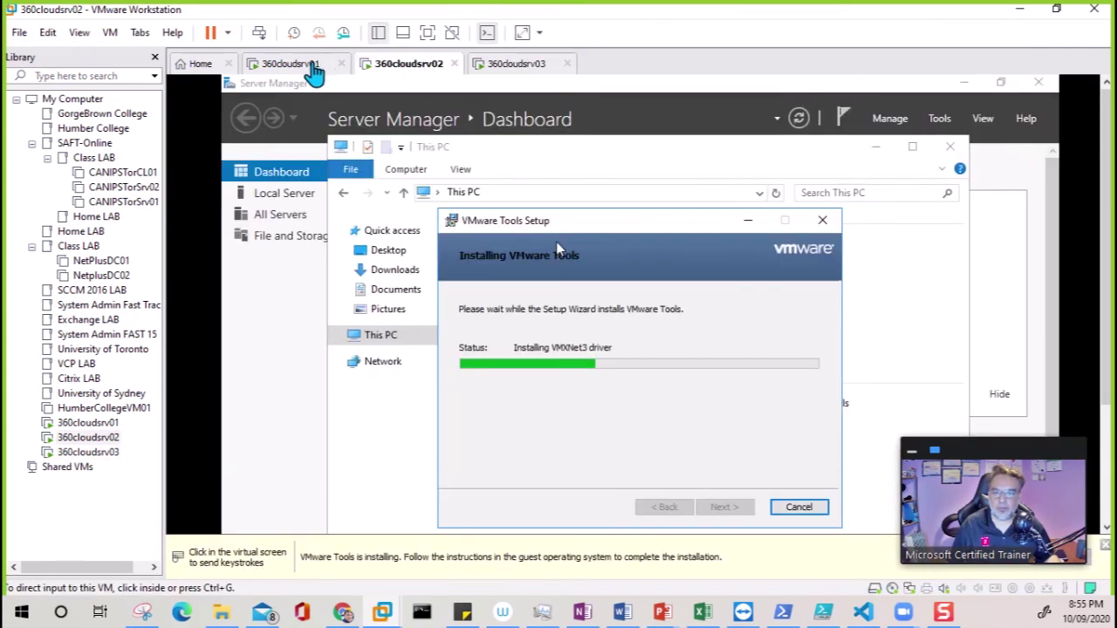
left_click(319, 67)
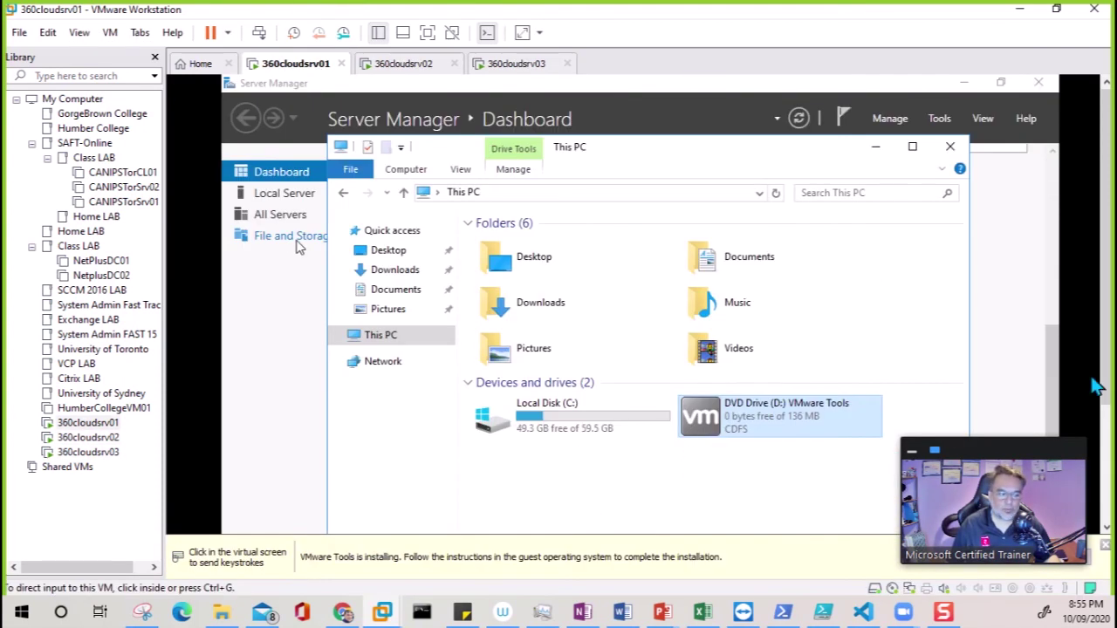
Run VMware Tools Setup on 360cloudsrv01 with the Typical setup type and install
left_click(481, 519)
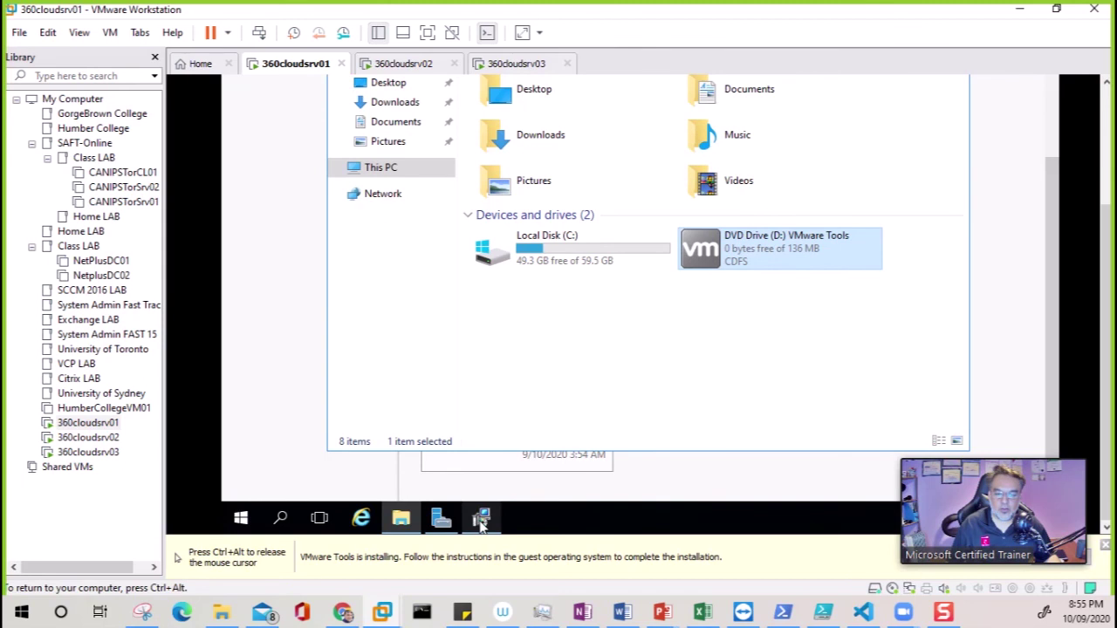
left_click(481, 521)
left_click(724, 340)
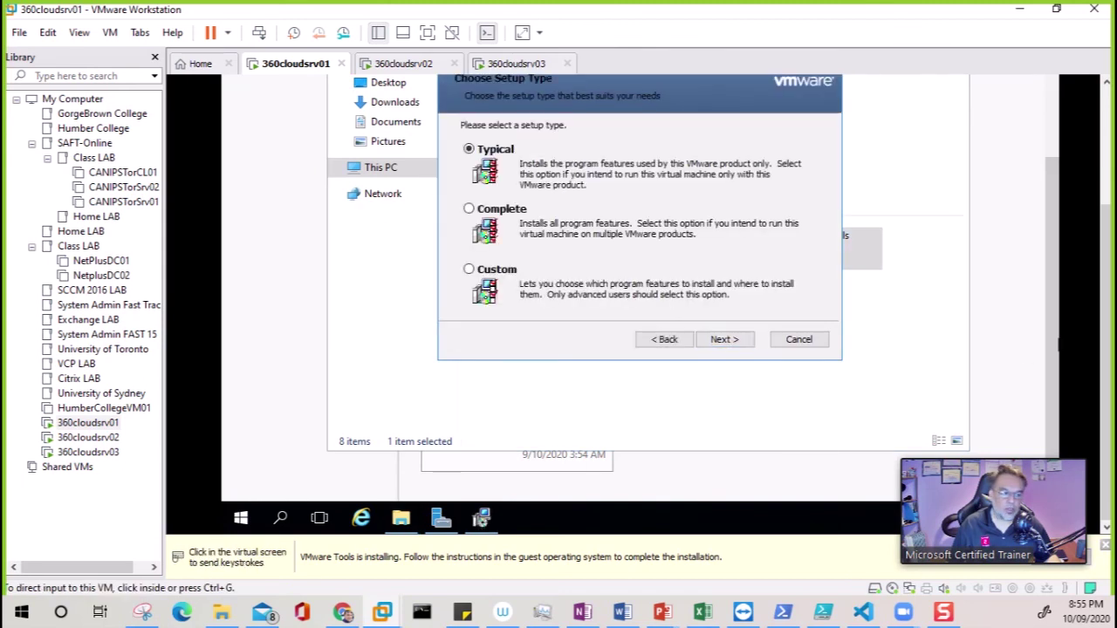
left_click(618, 370)
left_click(735, 342)
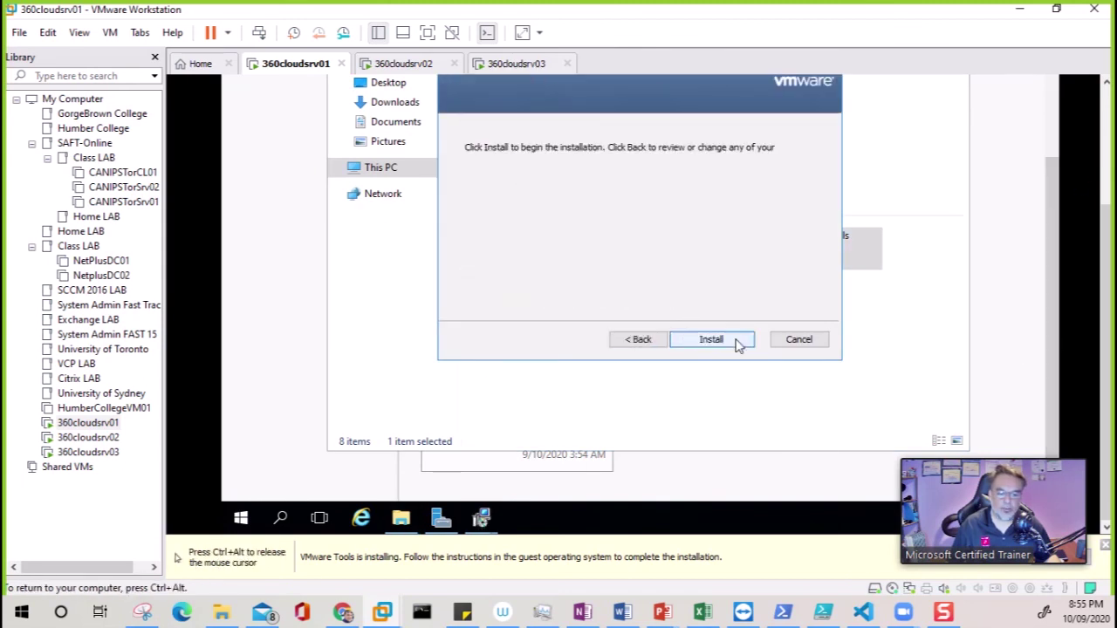
left_click(735, 342)
Check progress on 360cloudsrv02 and 360cloudsrv03, then view slide 43's failover cluster requirements
left_click(426, 68)
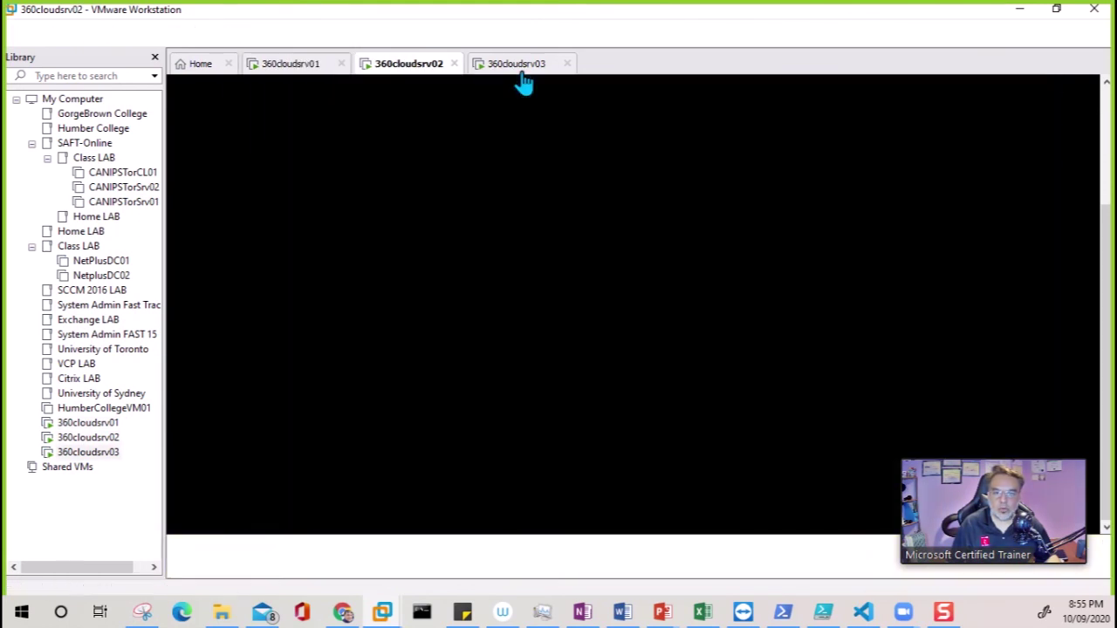
left_click(519, 67)
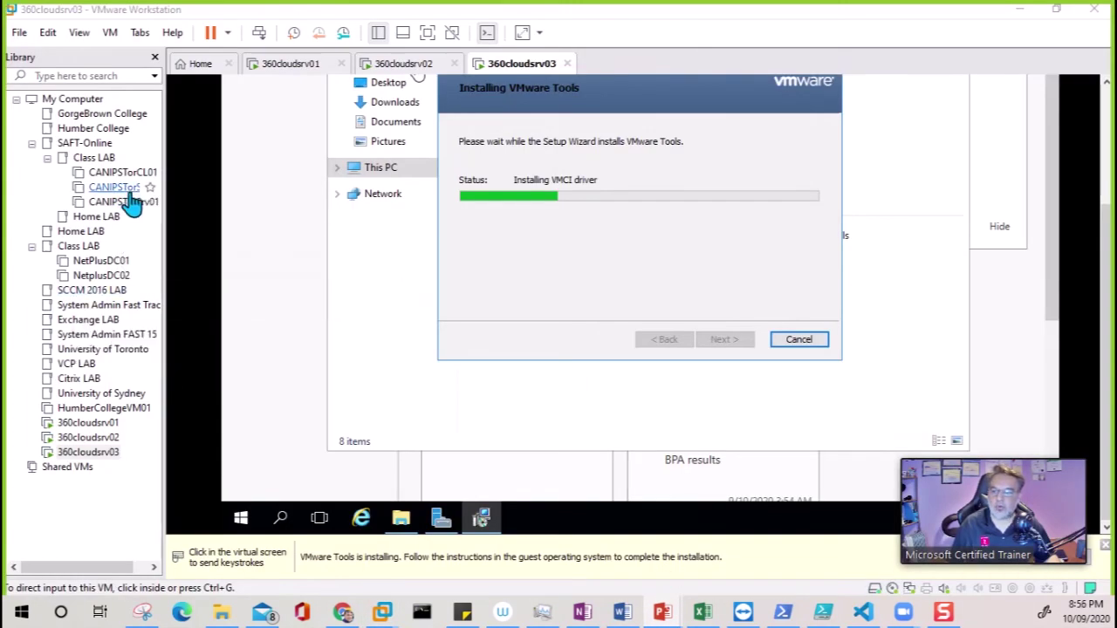
key("alt+Tab")
left_click(35, 240)
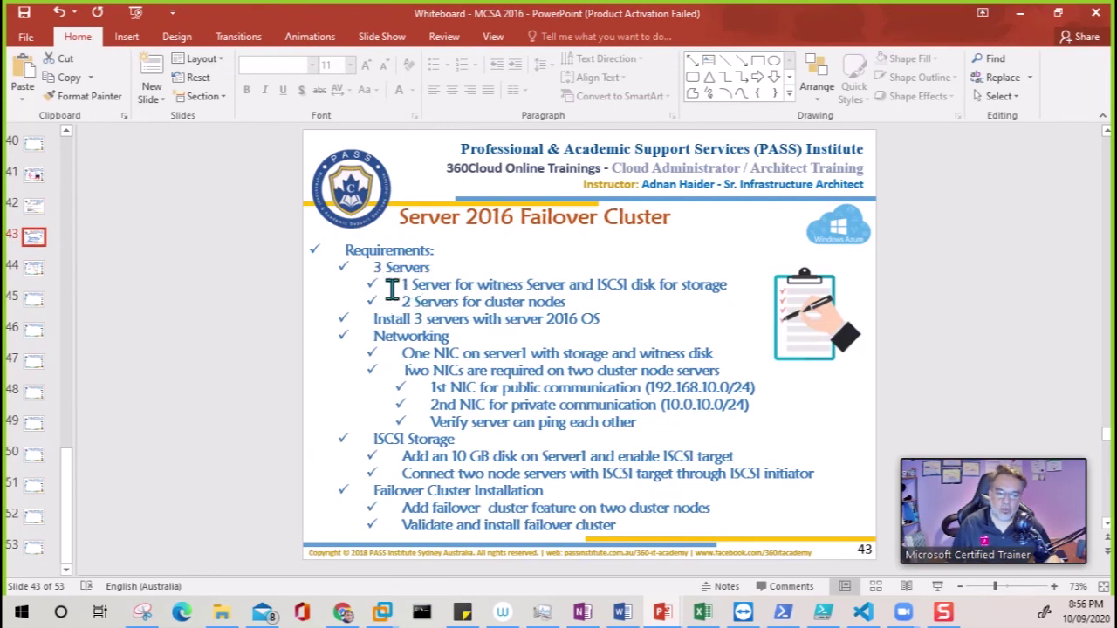
Select the slide 43 requirement line 'Install 3 servers with server 2016 OS' to highlight it
left_click_drag(376, 319, 600, 319)
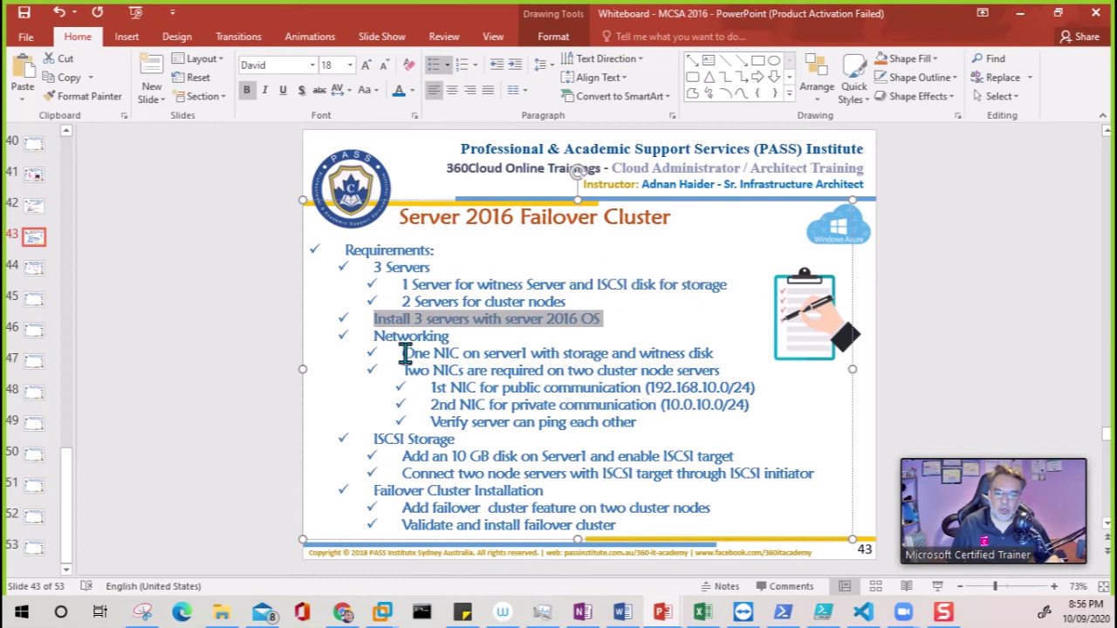